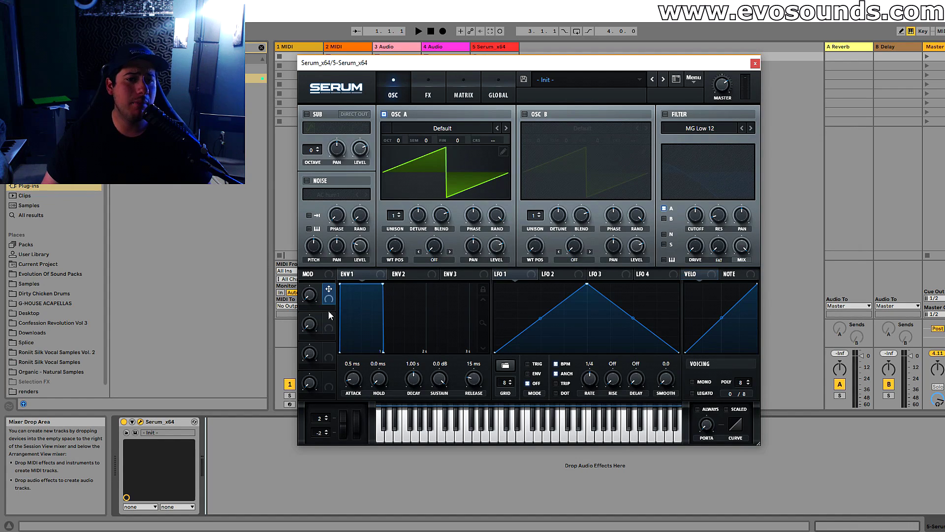
Step: Enable the noise oscillator and open its list of noise sounds
click(460, 93)
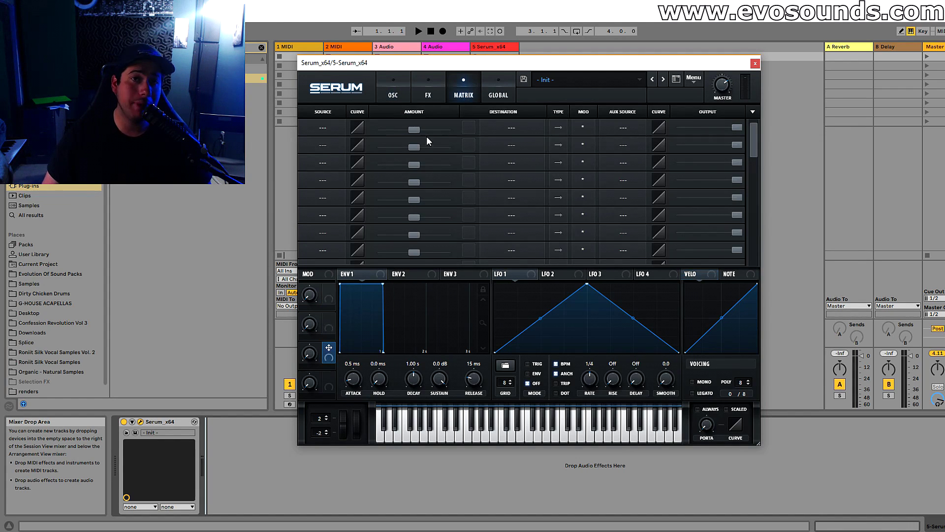
click(401, 93)
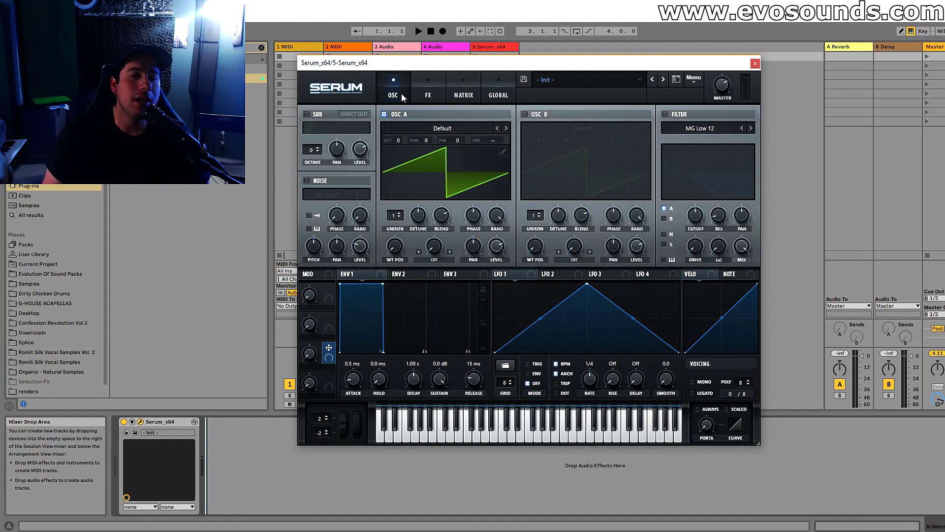
click(335, 180)
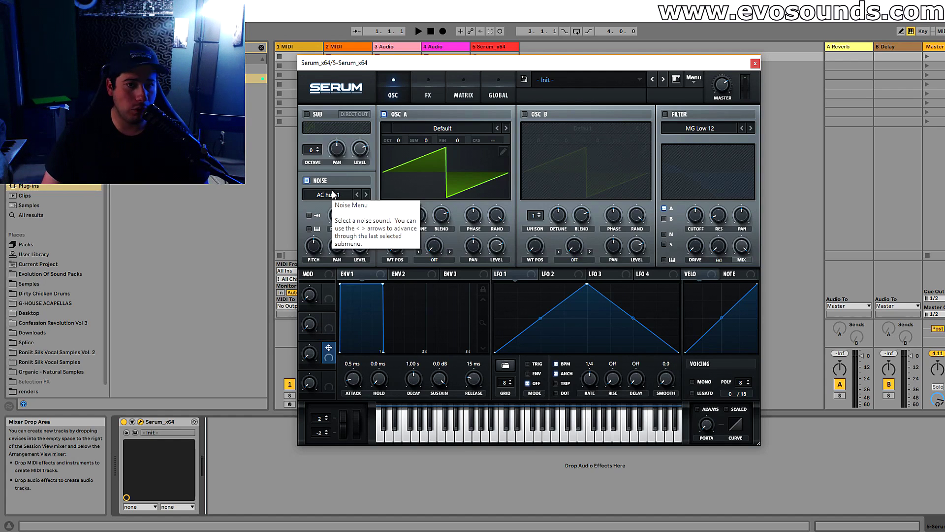
click(333, 194)
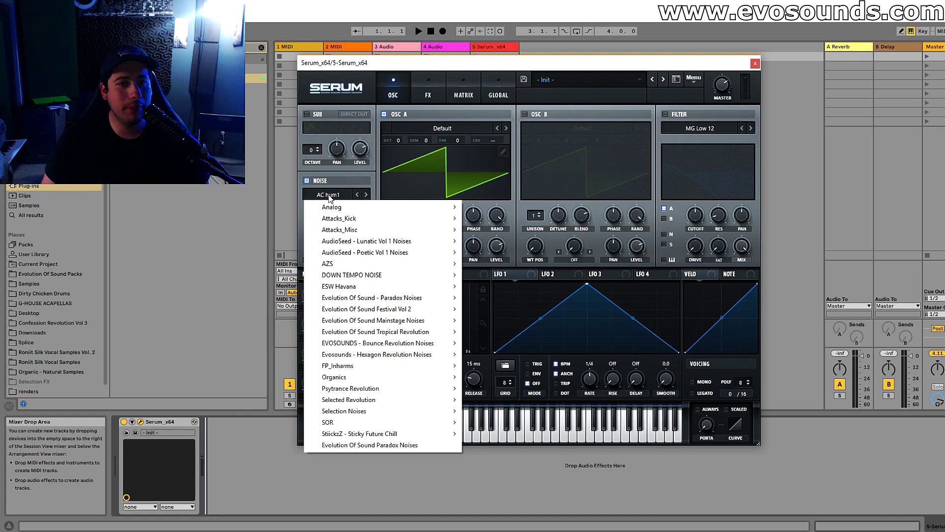
click(426, 93)
click(393, 93)
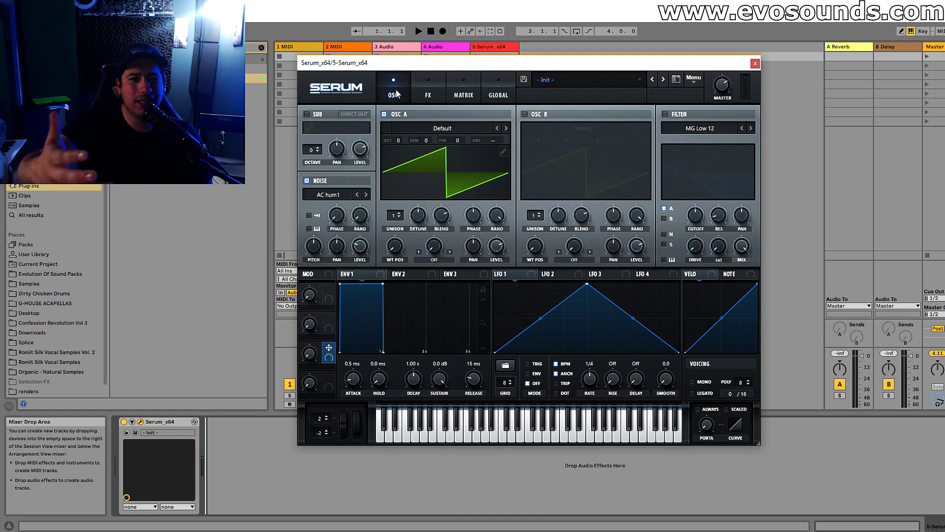
click(415, 98)
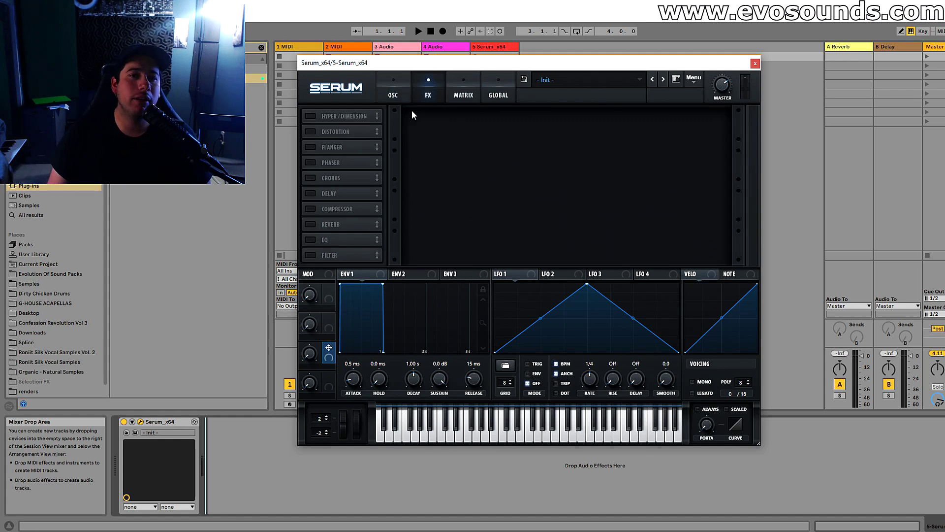
click(390, 98)
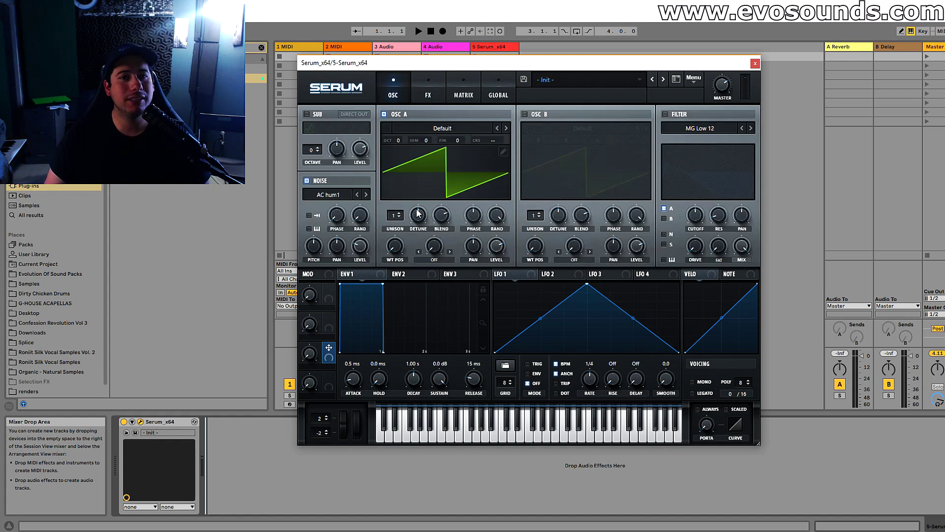
Step: Turn off oscillator A and browse the available noise sounds, including the SOR and Analog categories
click(391, 115)
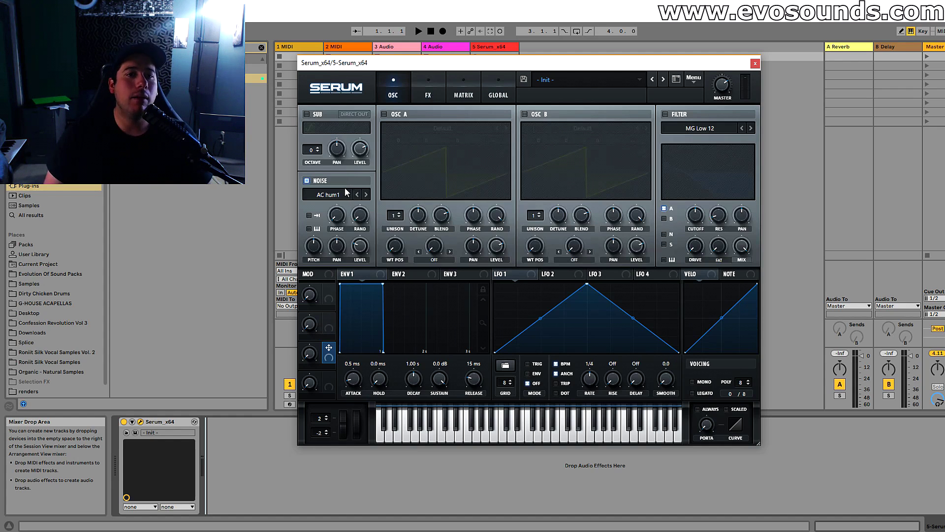
click(333, 197)
mouse_move(348, 207)
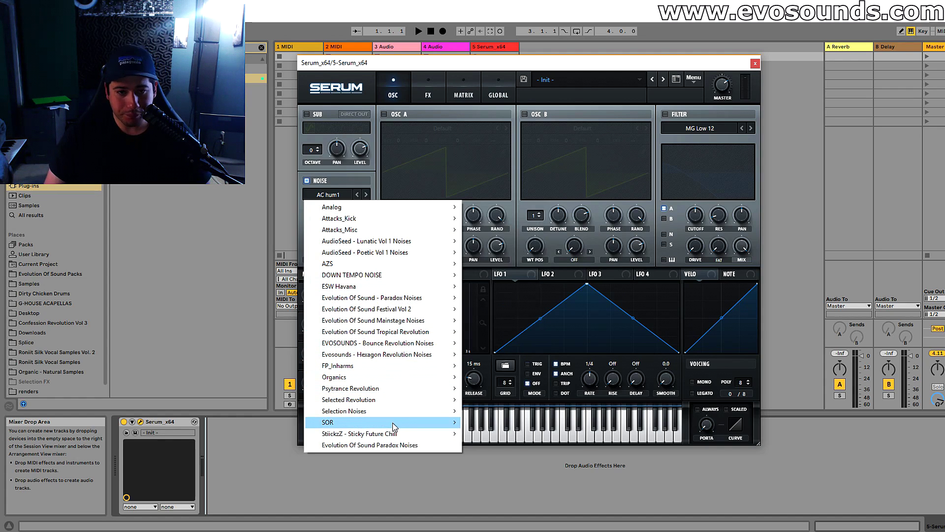
mouse_move(390, 422)
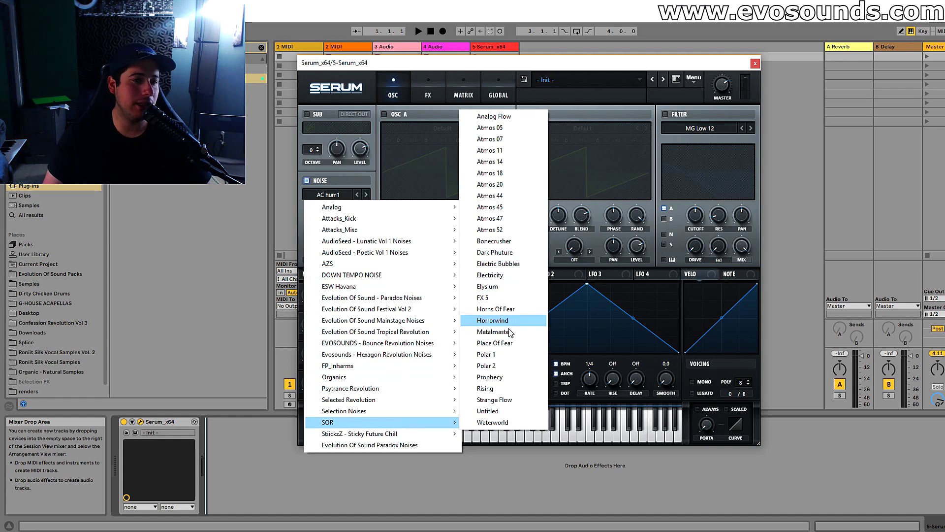
mouse_move(341, 231)
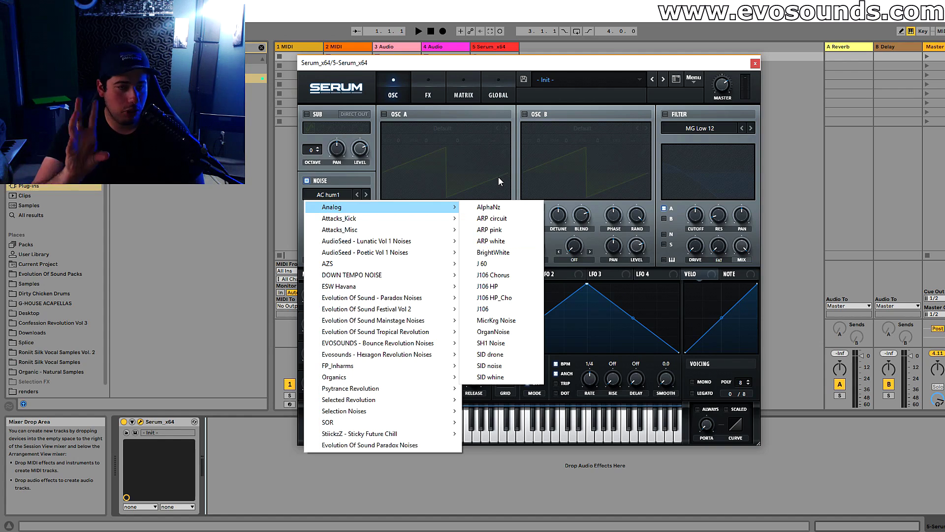
click(457, 109)
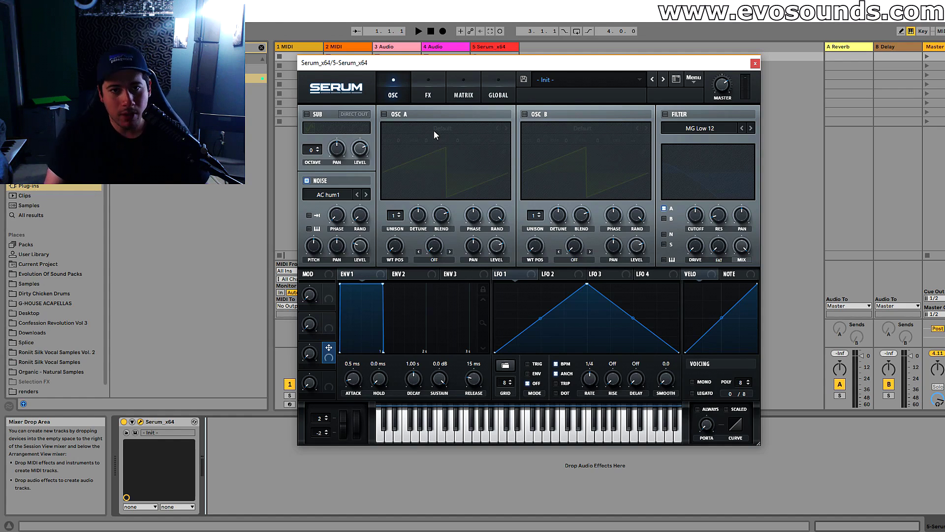
Step: Load the C2 sound from Evolution Of Sound Mainstage Noises and enable one-shot playback and key tracking for the noise
click(328, 194)
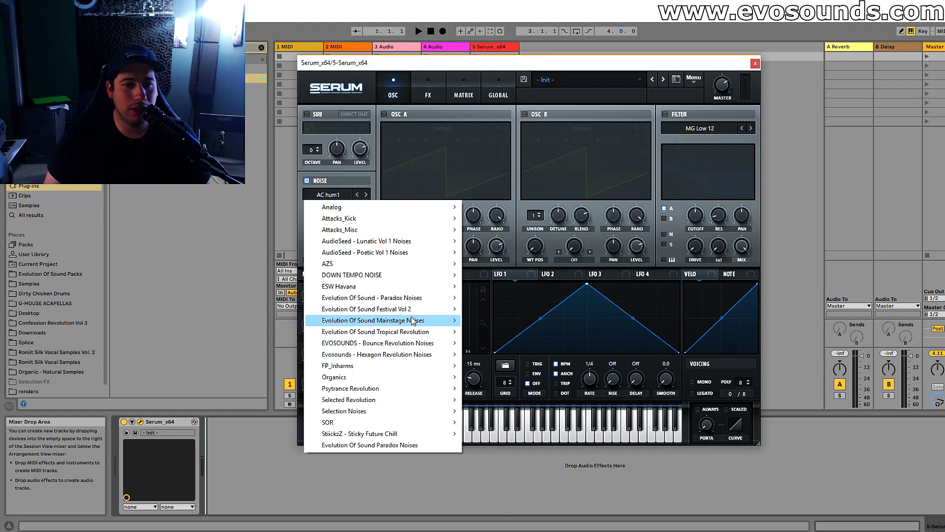
mouse_move(416, 320)
click(553, 388)
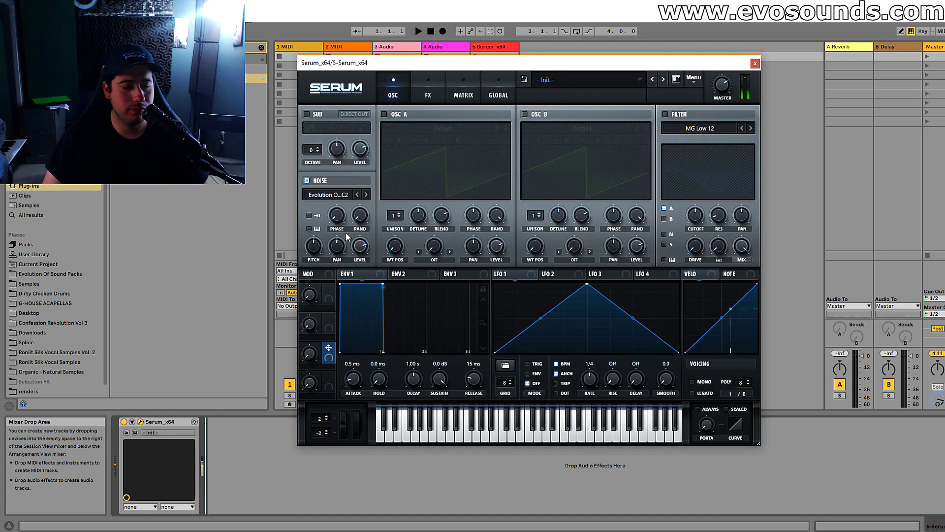
click(314, 216)
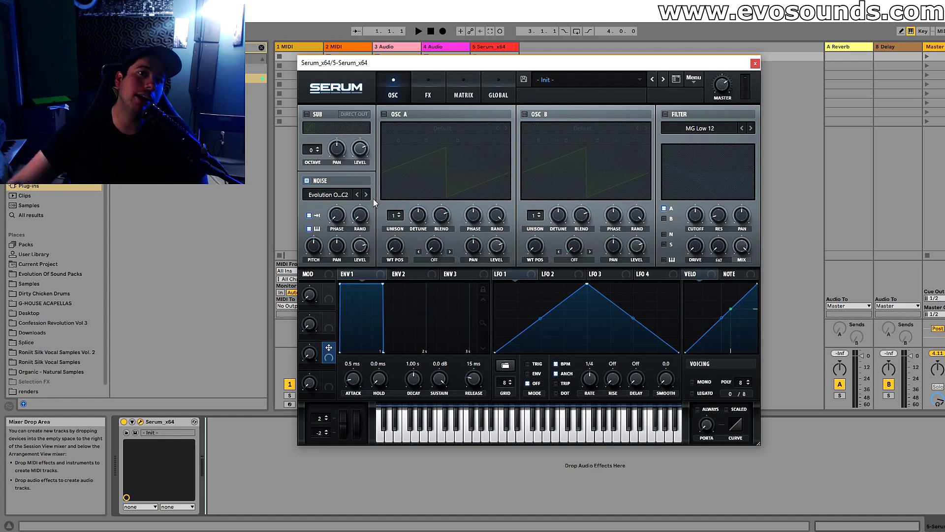
Step: Audition the key-tracked noise sample by playing melodies on the computer keyboard in different octaves
key(a)
key(z)
key(a)
key(x)
key(a)
key(g)
key(h)
key(a)
key(a)
key(u)
key(h)
key(s)
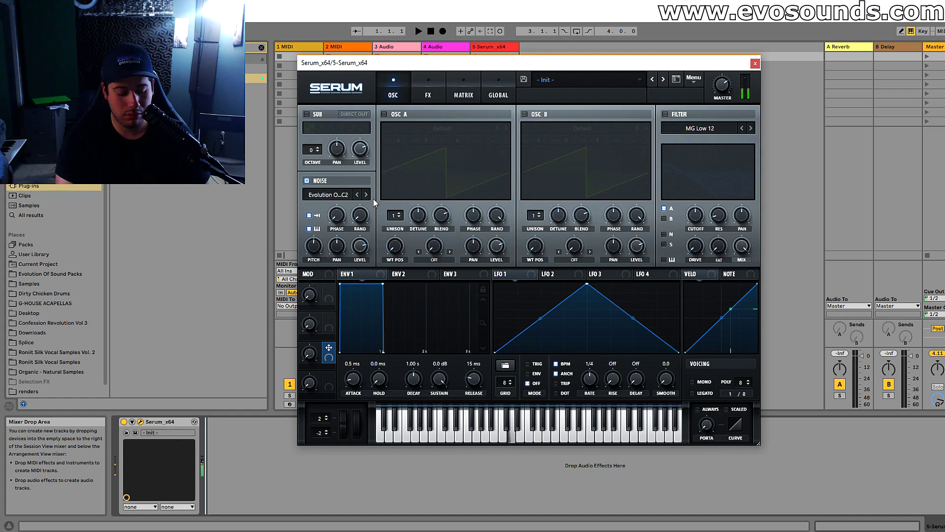
key(h)
key(g)
key(f)
key(d)
key(s)
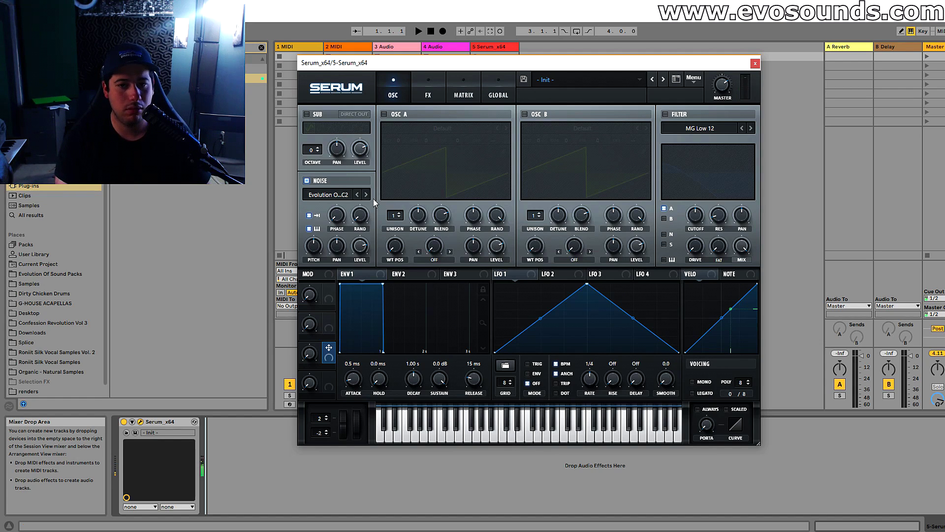
key(h)
key(x)
key(s)
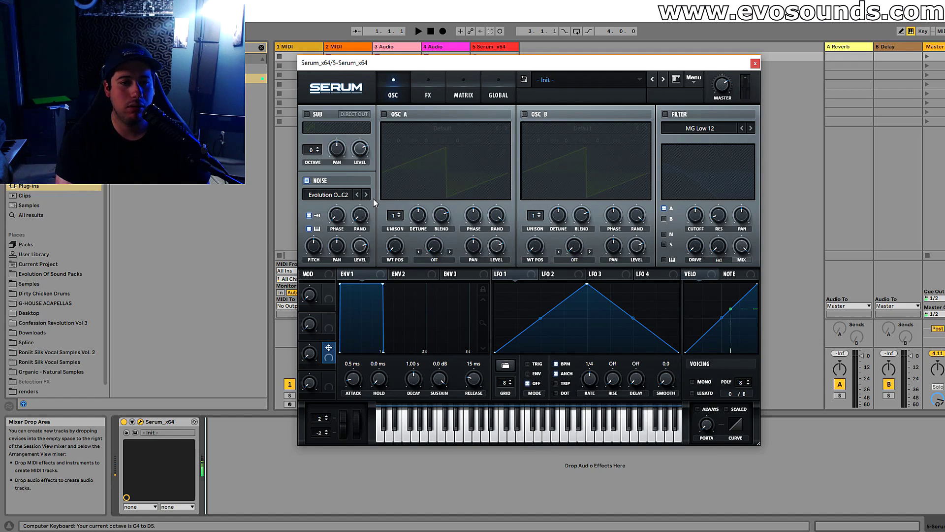
key(l)
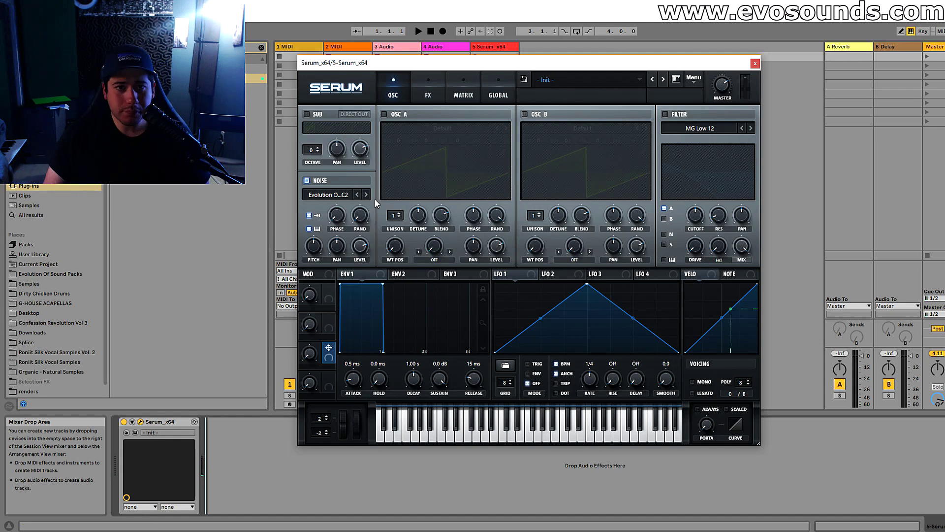
key(s)
key(h)
key(g)
key(f)
key(s)
key(z)
key(s)
key(h)
key(u)
key(h)
key(g)
key(s)
key(a)
key(s)
key(u)
key(h)
key(s)
key(h)
key(u)
key(h)
key(g)
key(h)
key(f)
key(s)
key(a)
key(s)
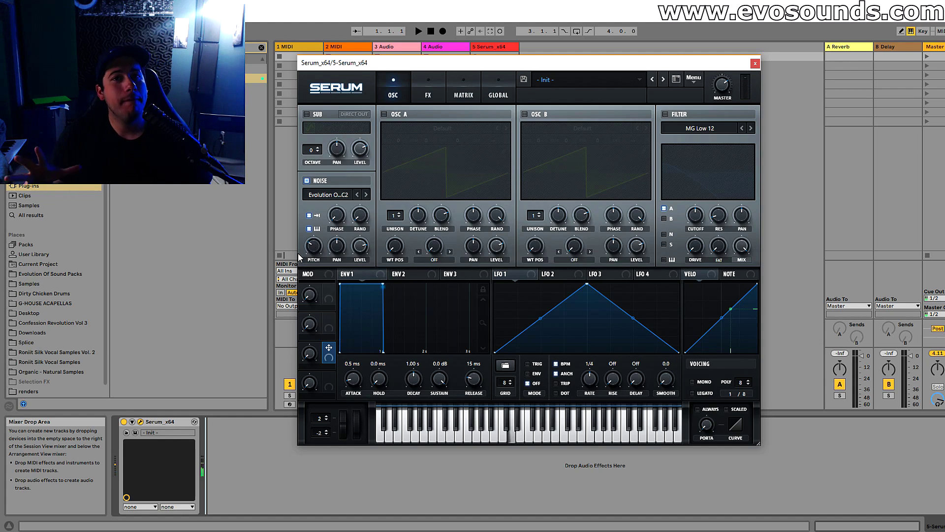
Step: Add Reverb and Distortion effects, set the distortion drive to 82%, and adjust the reverb mix
click(427, 91)
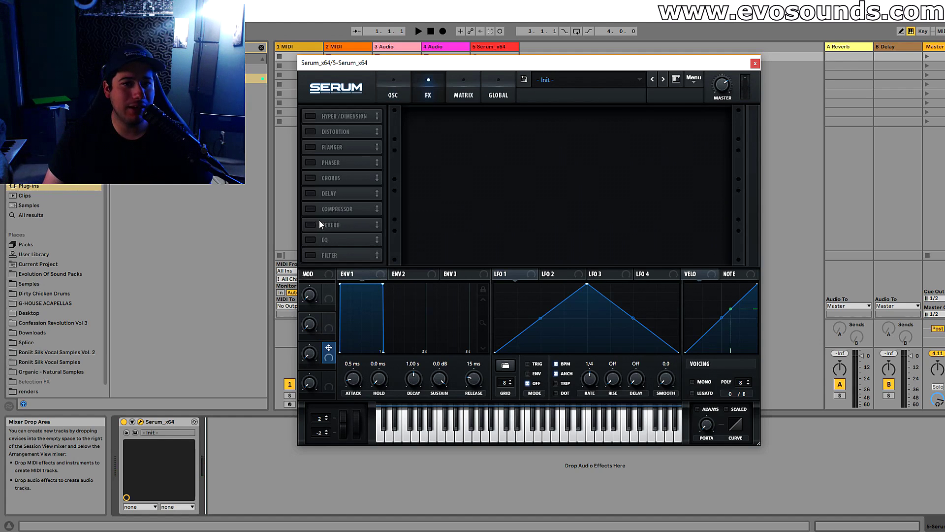
click(331, 223)
click(334, 132)
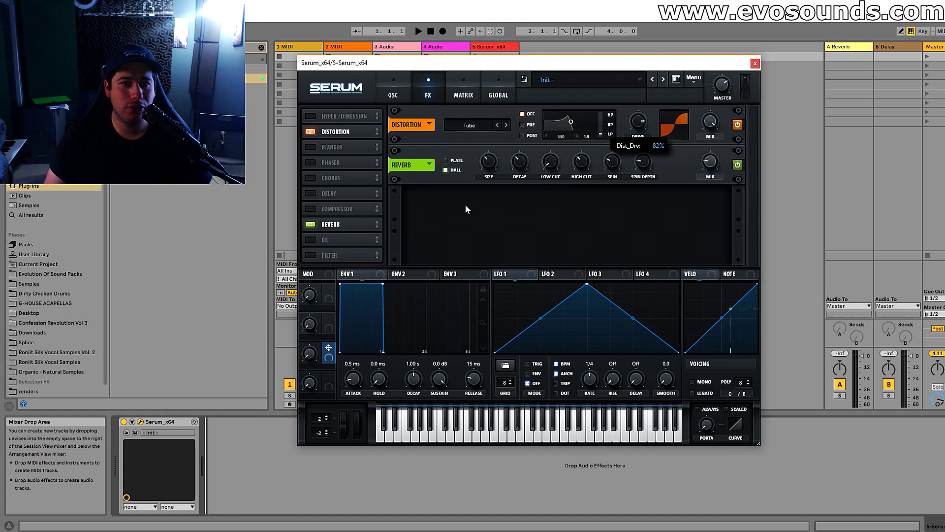
drag(711, 162, 729, 118)
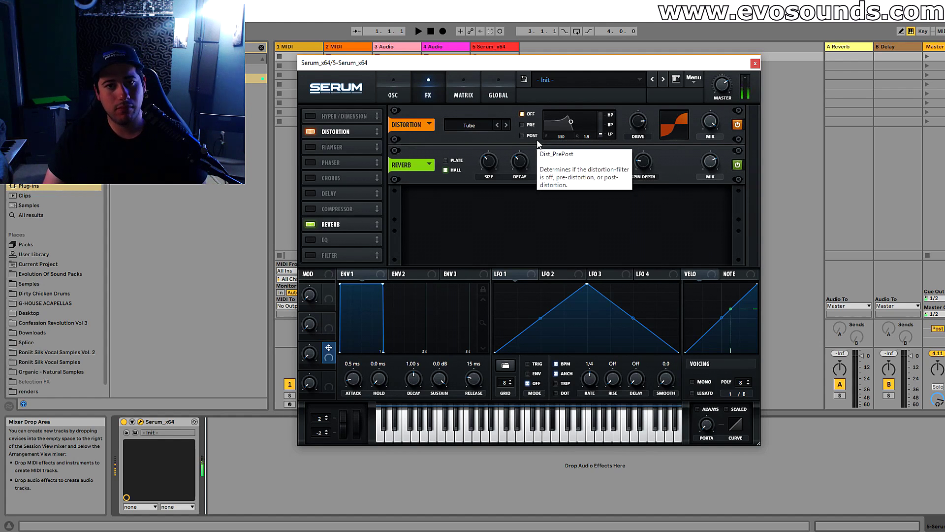
Step: Reset the noise pitch and shift the computer keyboard's note range down to C3–D4
click(402, 97)
right_click(313, 242)
click(350, 300)
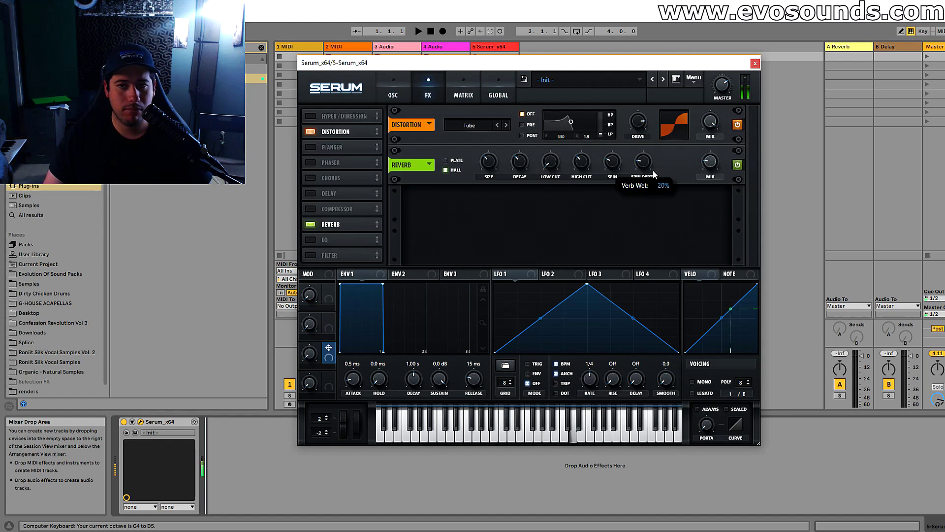
key(z)
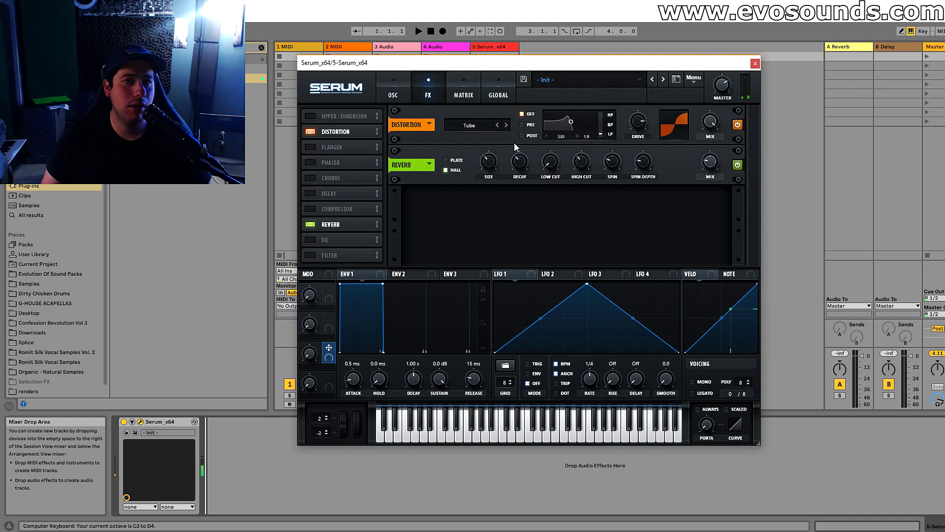
Step: Try out different noise pitch amounts and reset the pitch to its default
click(397, 90)
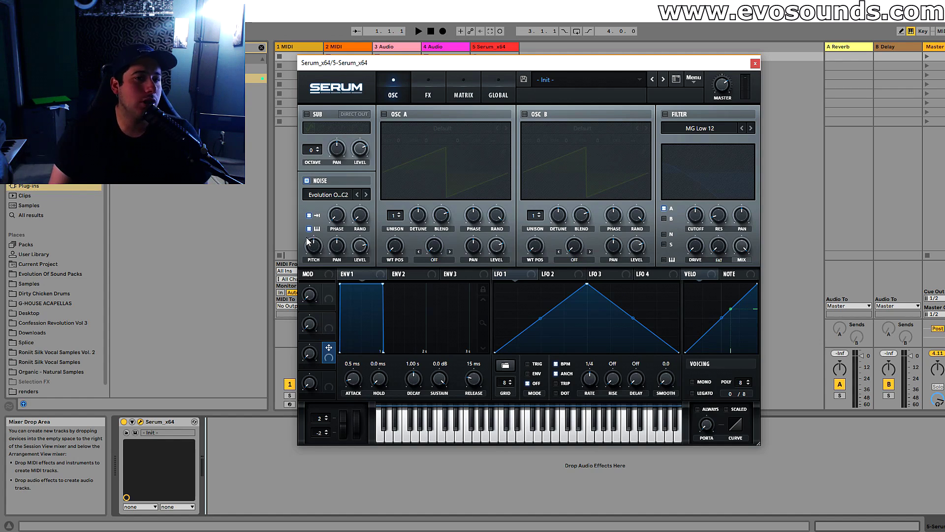
mouse_move(310, 245)
drag(313, 238, 314, 236)
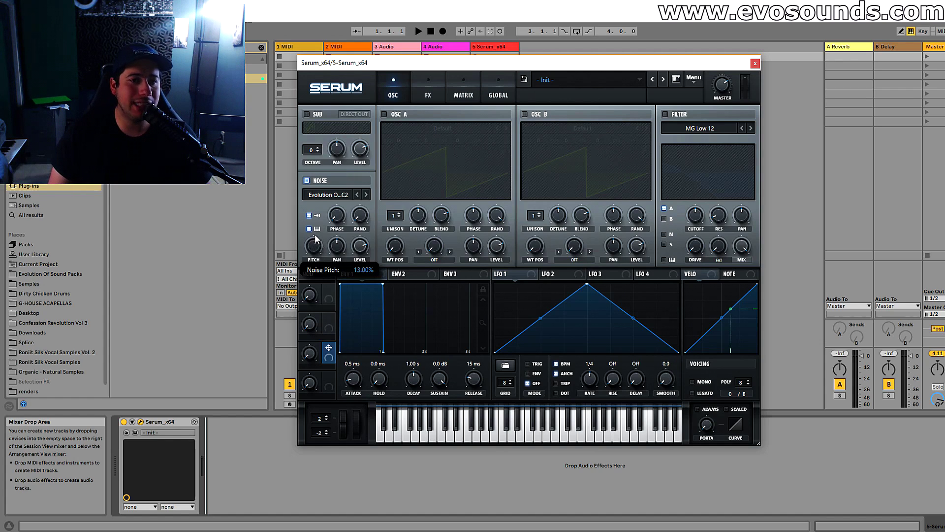
drag(315, 235, 318, 229)
right_click(319, 242)
click(345, 301)
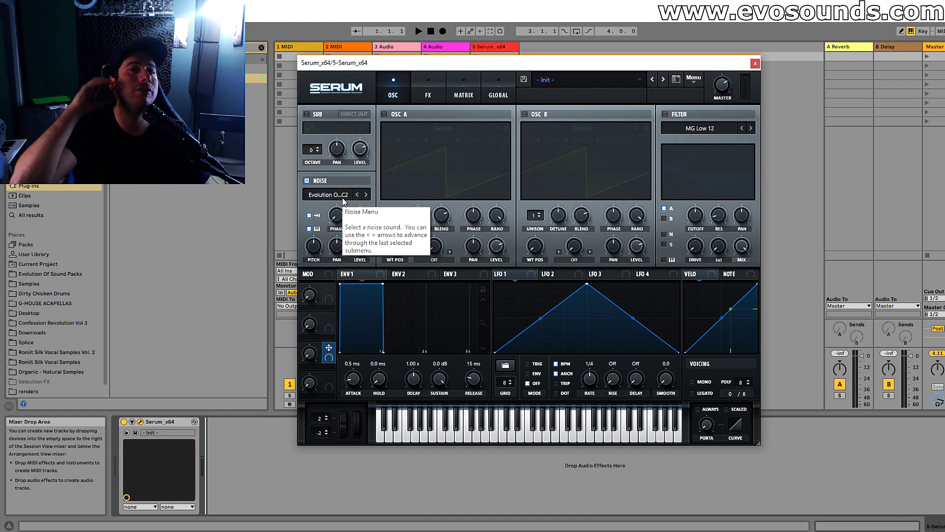
drag(310, 242, 309, 243)
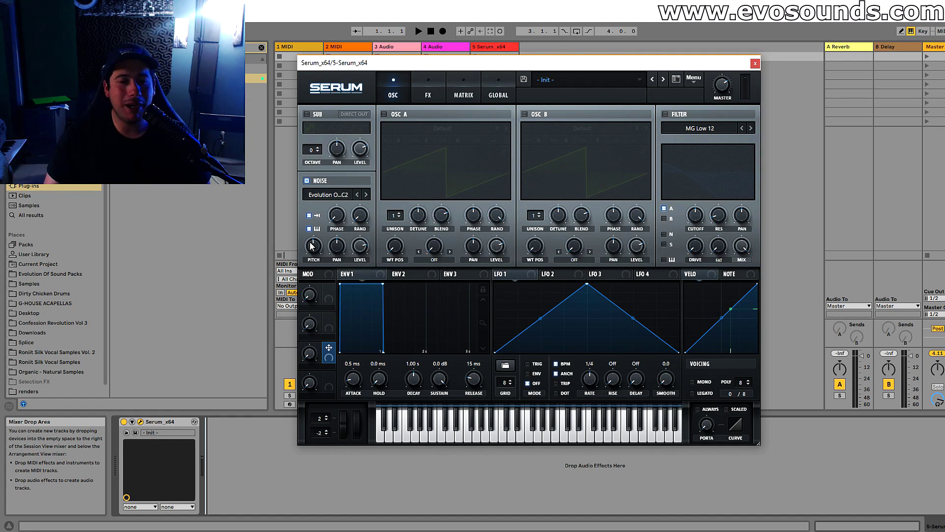
right_click(312, 244)
click(344, 302)
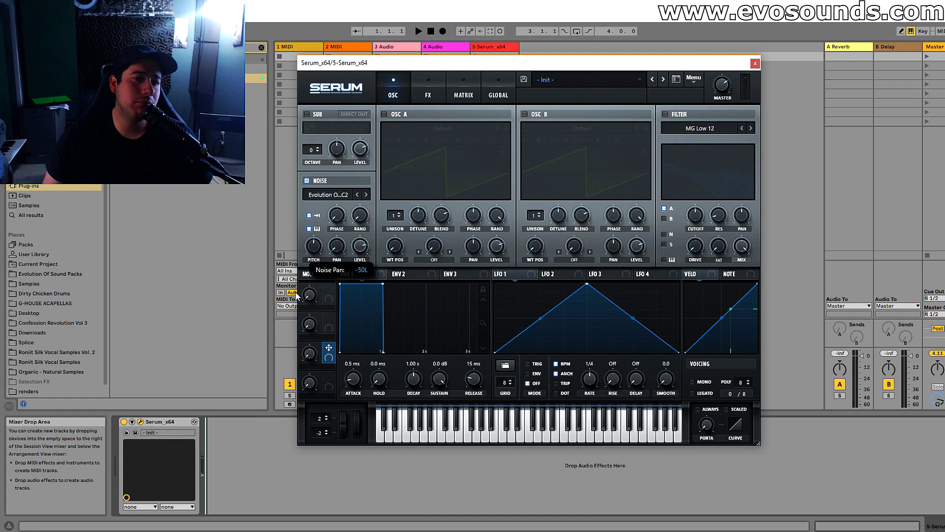
Step: Try panning the noise to both sides of the stereo field and reset its pan to the center
drag(333, 252, 379, 170)
right_click(336, 245)
click(344, 300)
Step: Adjust the phase of the noise and of oscillator A, switching oscillator A on only for that change
drag(333, 215, 337, 236)
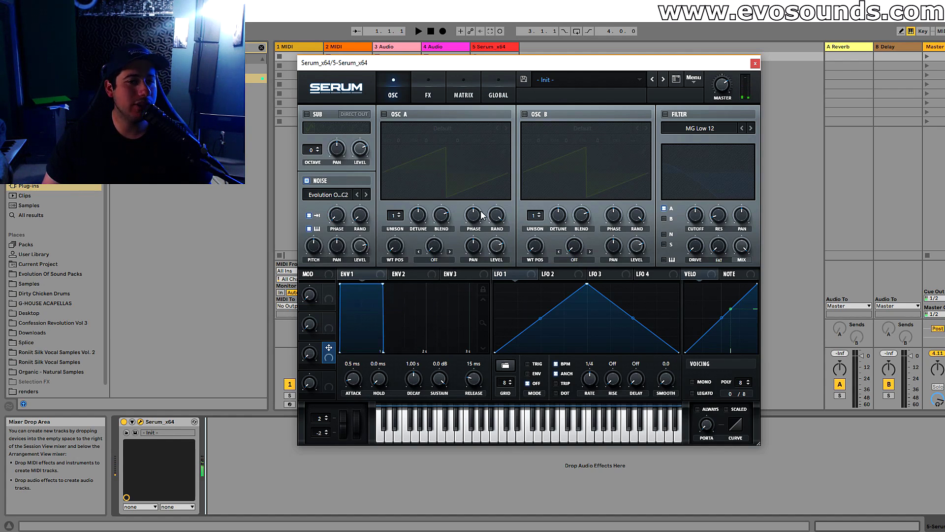
click(384, 114)
drag(472, 215, 471, 208)
click(385, 114)
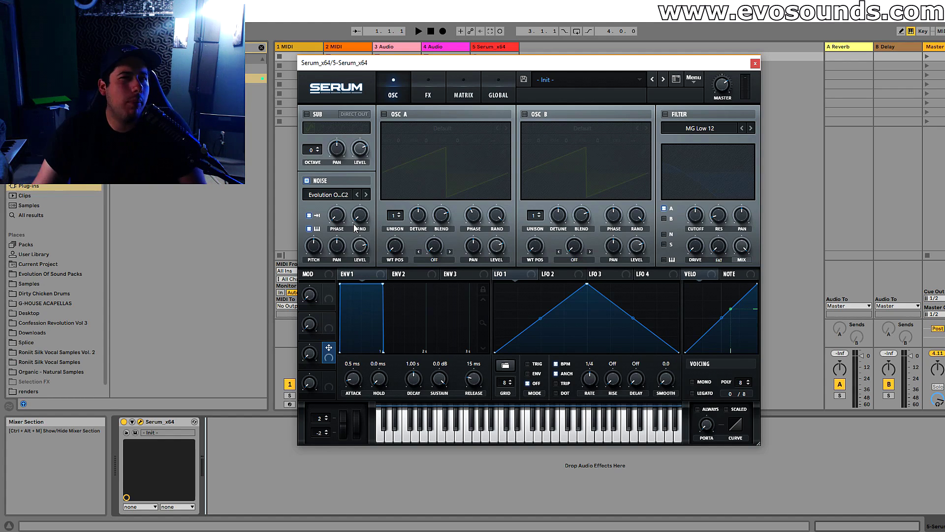
Step: Adjust the noise level and load the BrightWhite sound from the Analog noise category
drag(356, 246, 355, 259)
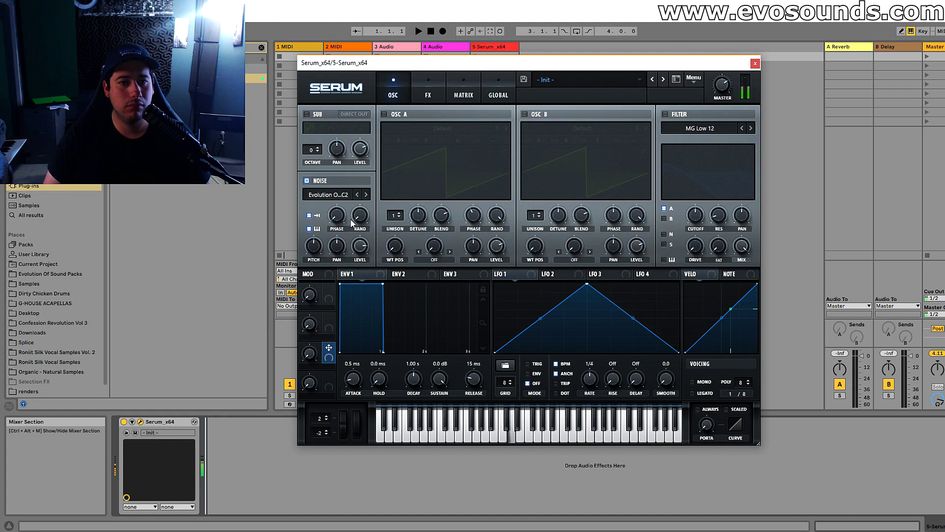
click(336, 197)
mouse_move(357, 209)
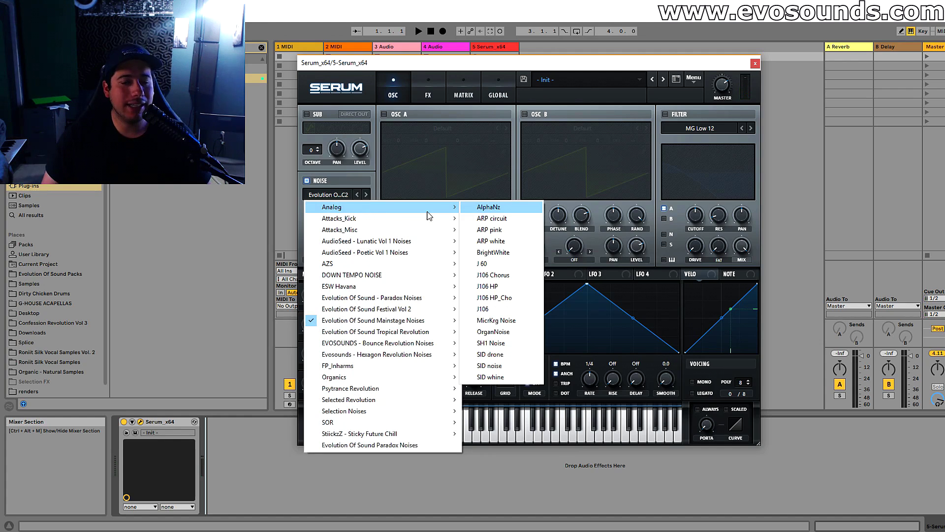
click(512, 253)
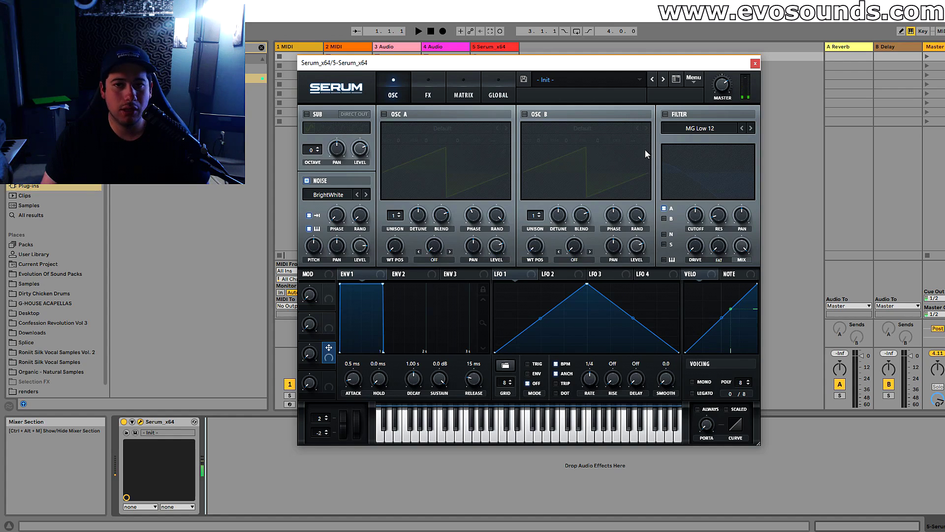
Step: Enable the MG Low 12 filter, route the noise and all other sources through it, and adjust its cutoff and resonance
click(664, 218)
click(664, 234)
mouse_move(689, 222)
mouse_down()
mouse_move(692, 189)
mouse_move(682, 227)
mouse_move(699, 229)
mouse_up()
drag(718, 217, 719, 199)
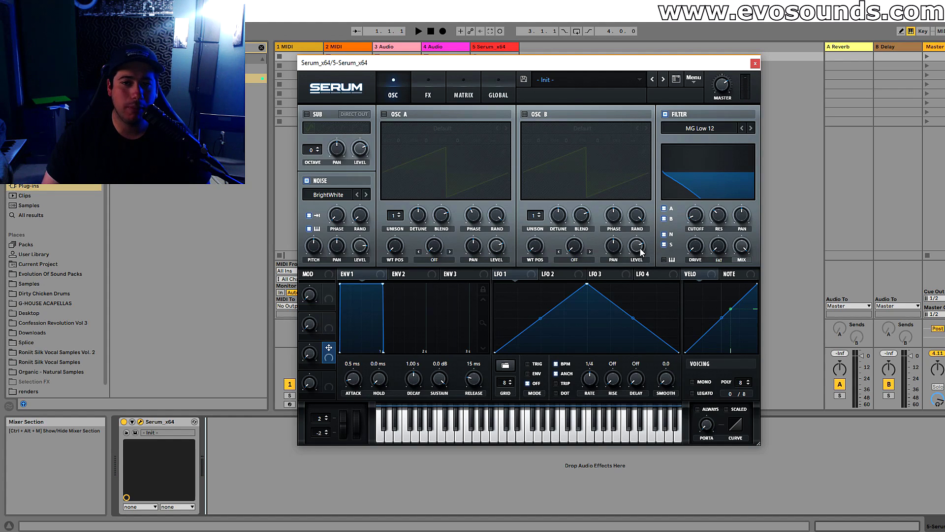
click(664, 244)
Step: Shape LFO 1 as a rising ramp at a 2 bar rate and assign it to the filter cutoff
drag(587, 284, 679, 284)
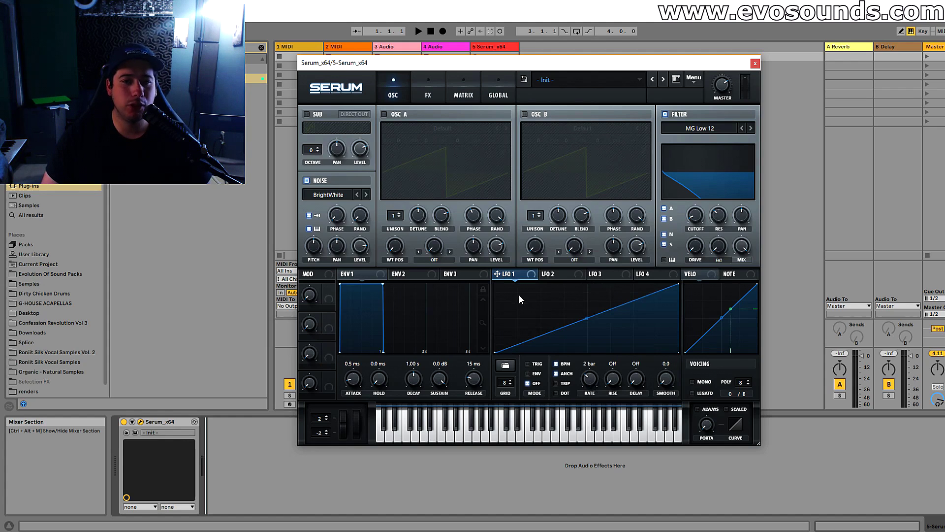
drag(688, 229, 685, 217)
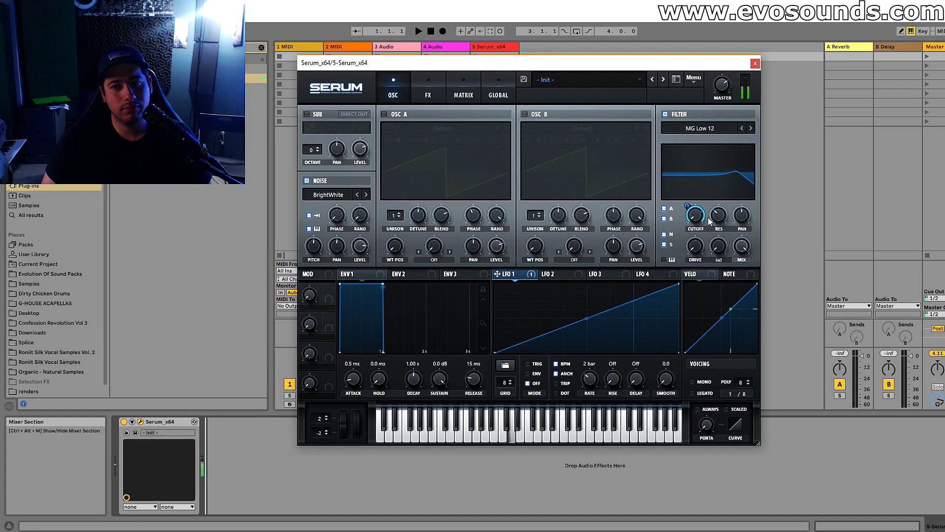
Step: Add the distortion, reverb and EQ effects, and lower the EQ's low-band gain
click(427, 94)
click(331, 237)
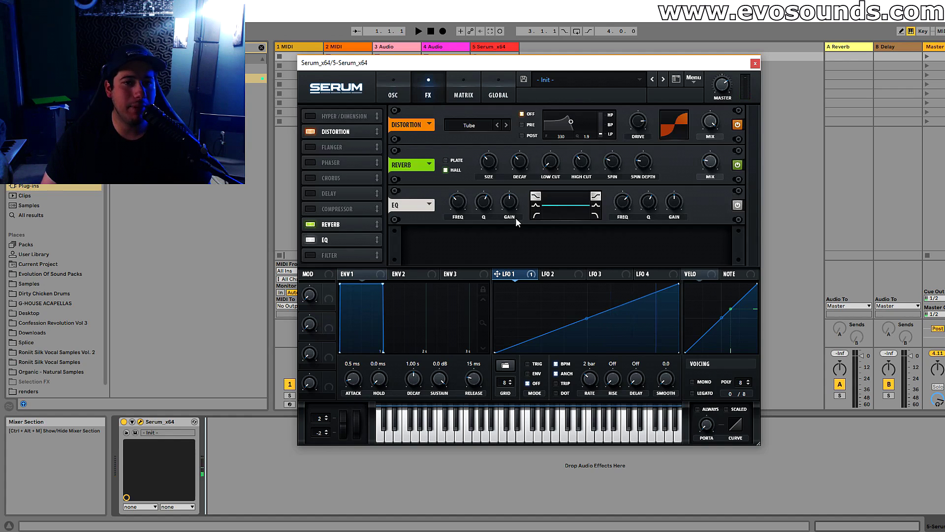
mouse_move(463, 194)
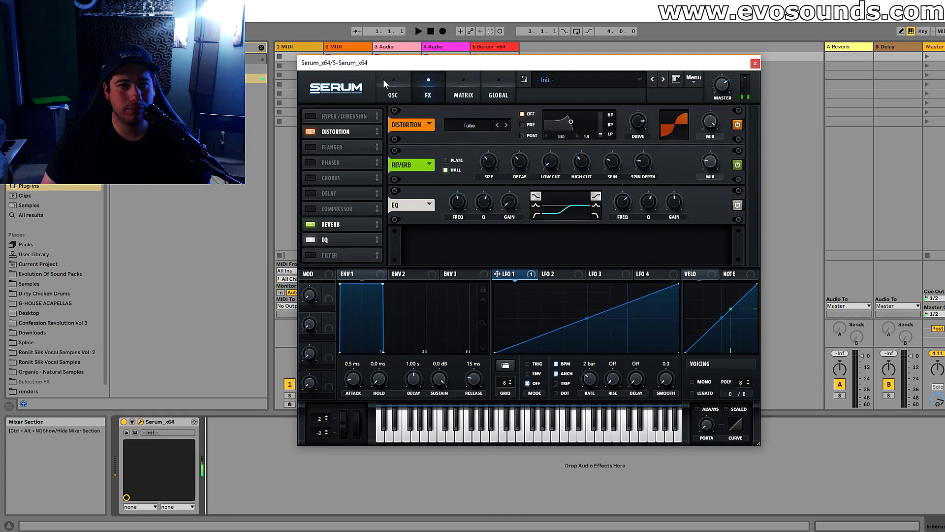
Step: Reshape LFO 1 into a falling curve with its mode on Trig and its rate at 4 bar
click(393, 94)
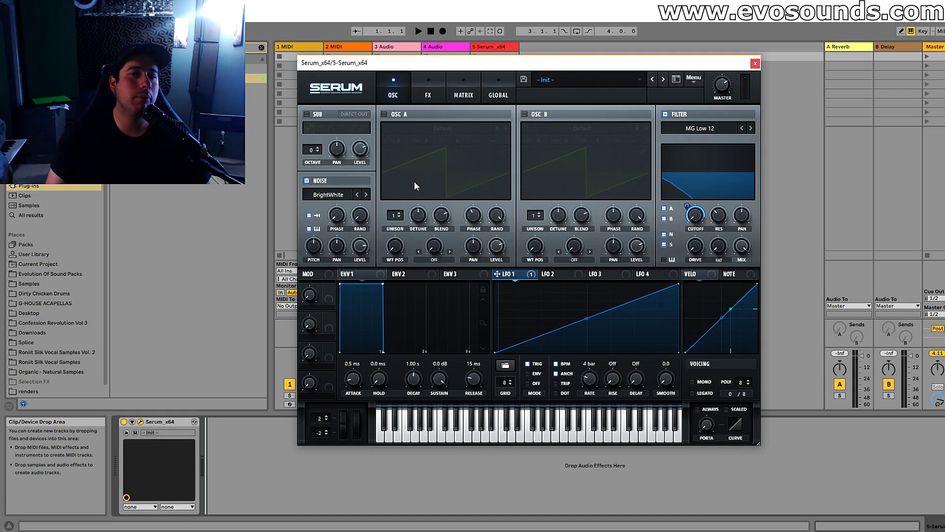
drag(678, 284, 495, 284)
drag(587, 318, 578, 331)
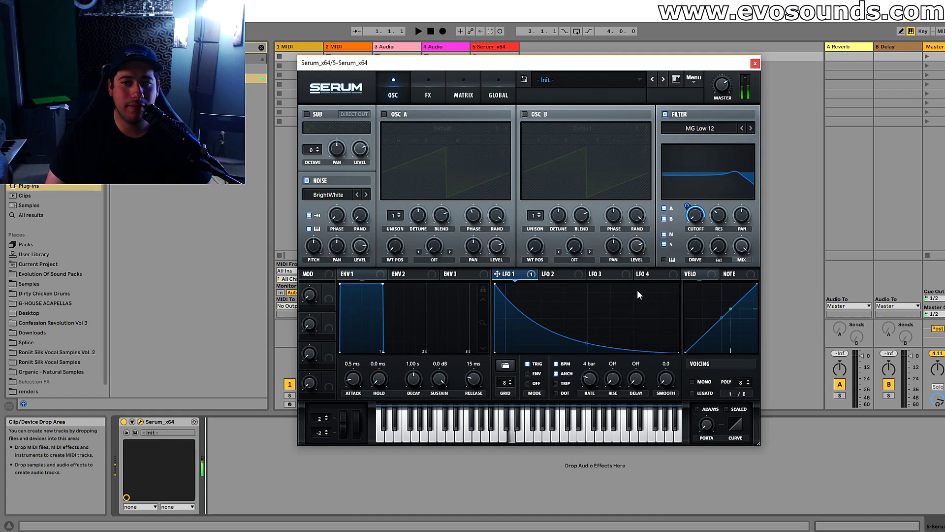
Step: Set LFO 1's rate to 1/16, flatten its falling curve, and lower its filter cutoff modulation to about 30
drag(601, 365, 603, 361)
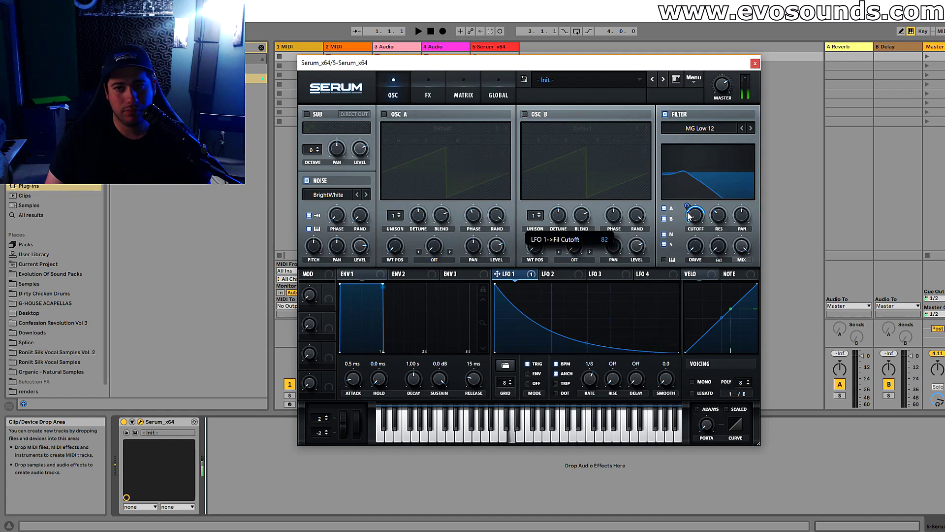
drag(587, 342, 593, 329)
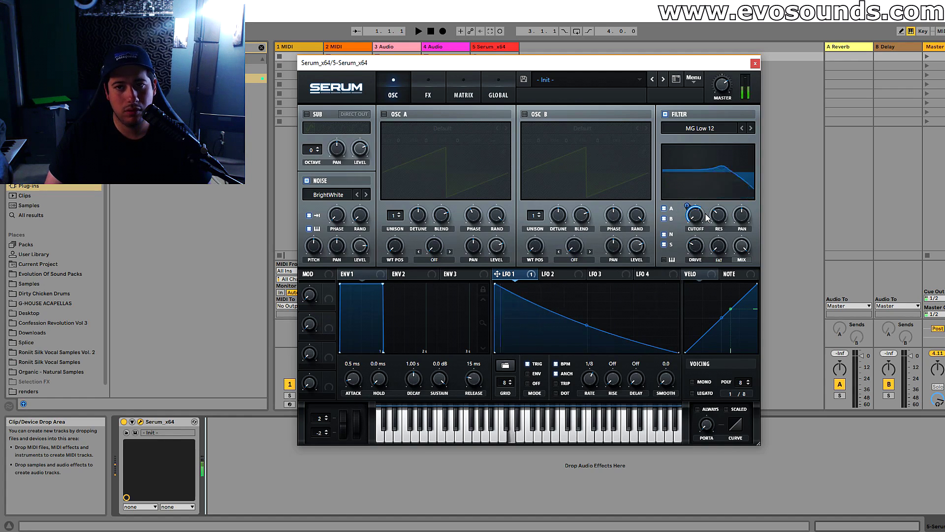
drag(590, 376, 597, 359)
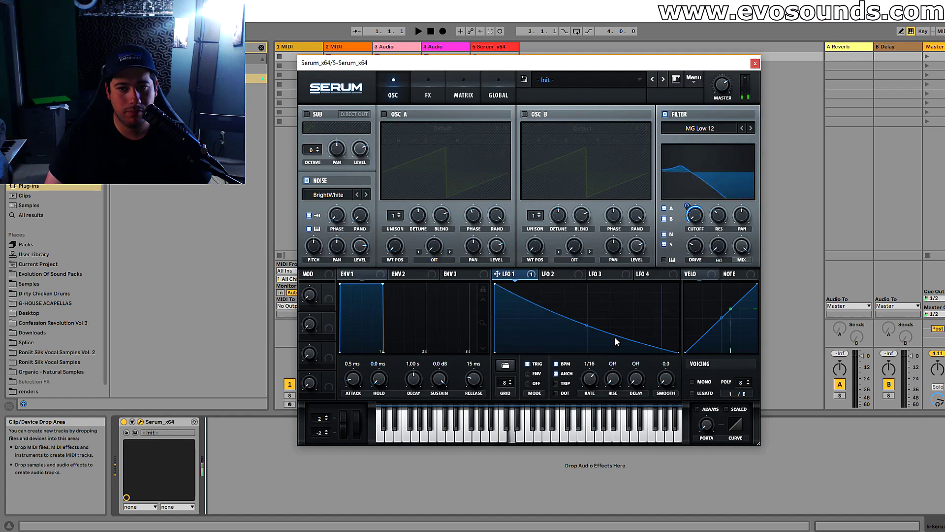
drag(694, 245, 707, 211)
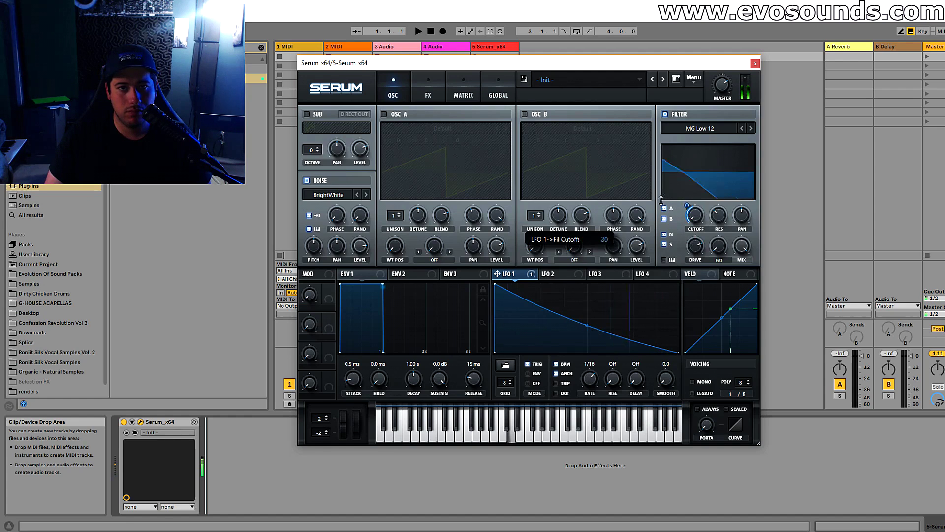
Step: Reset the synth to the init preset
key(space)
click(693, 78)
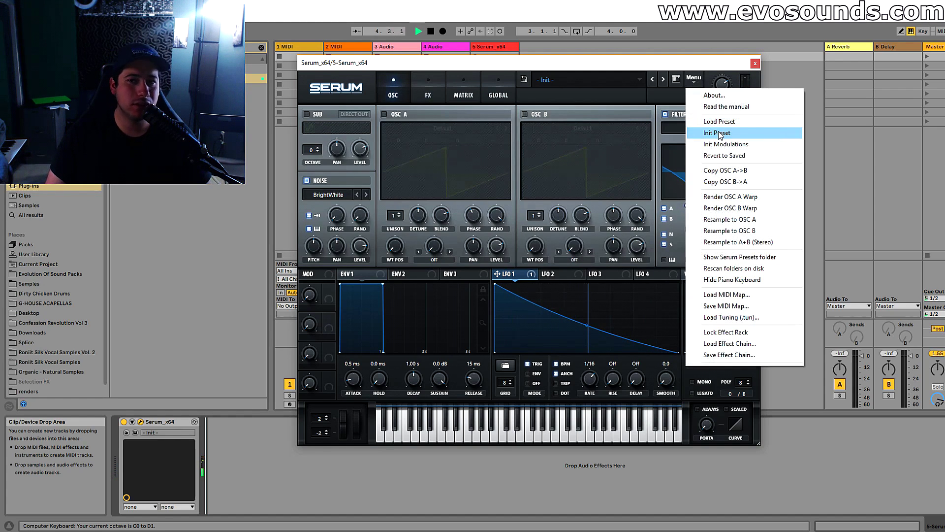
click(709, 130)
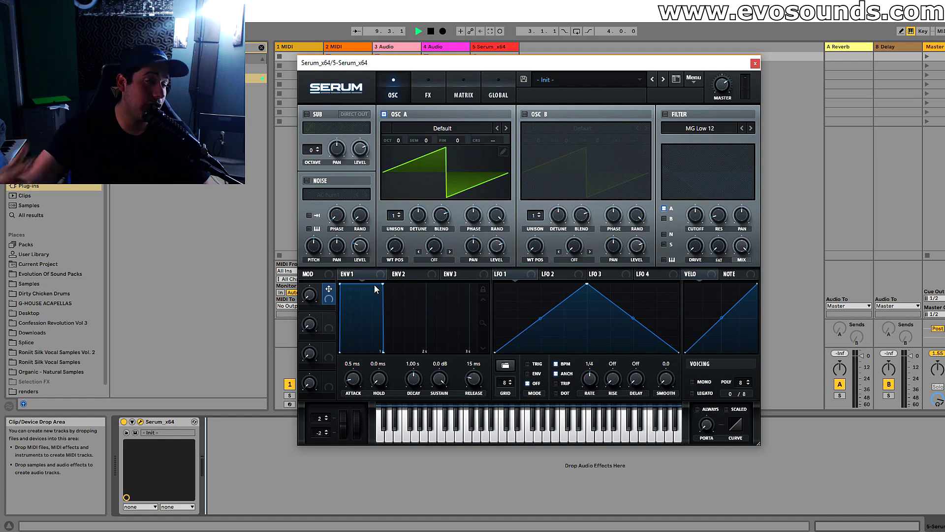
Step: Load the LD - Beautiful PLATE preset from the Evolution Of Sound Paradox bank, play a few notes, and examine its macros
click(559, 91)
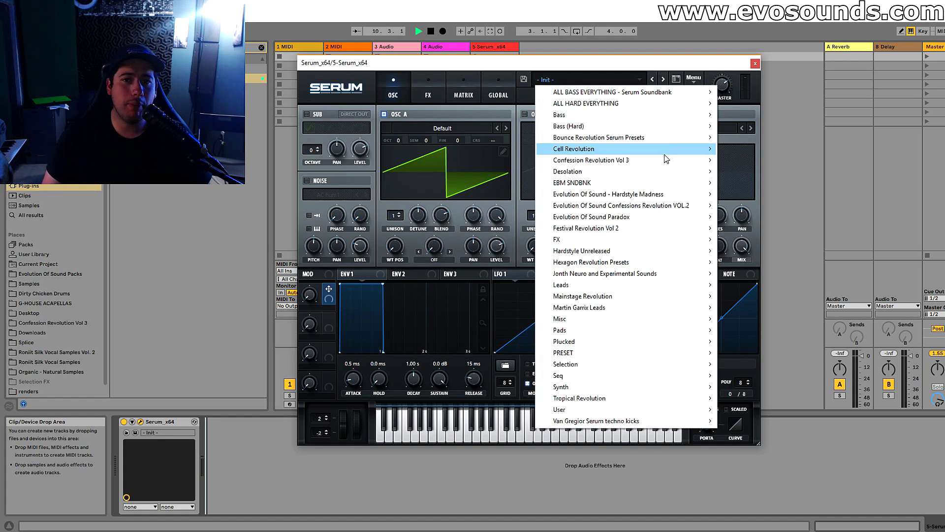
mouse_move(654, 217)
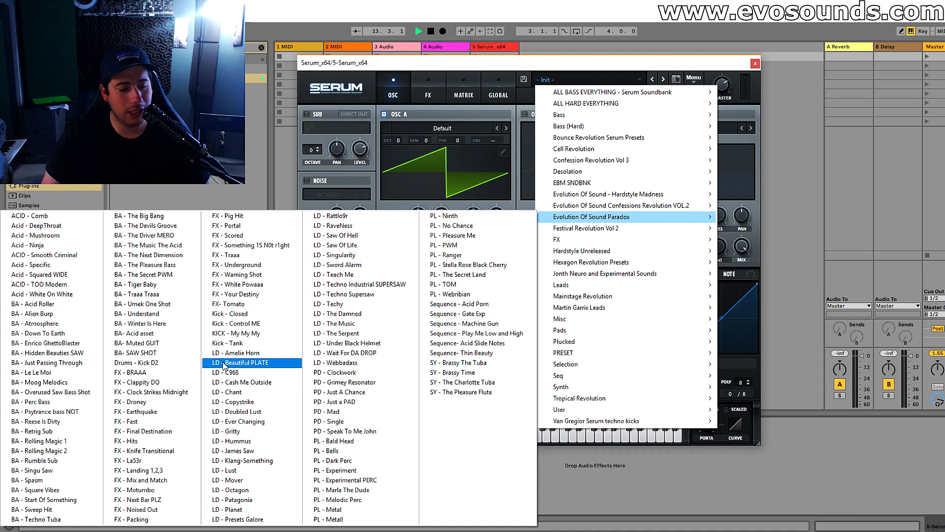
click(248, 367)
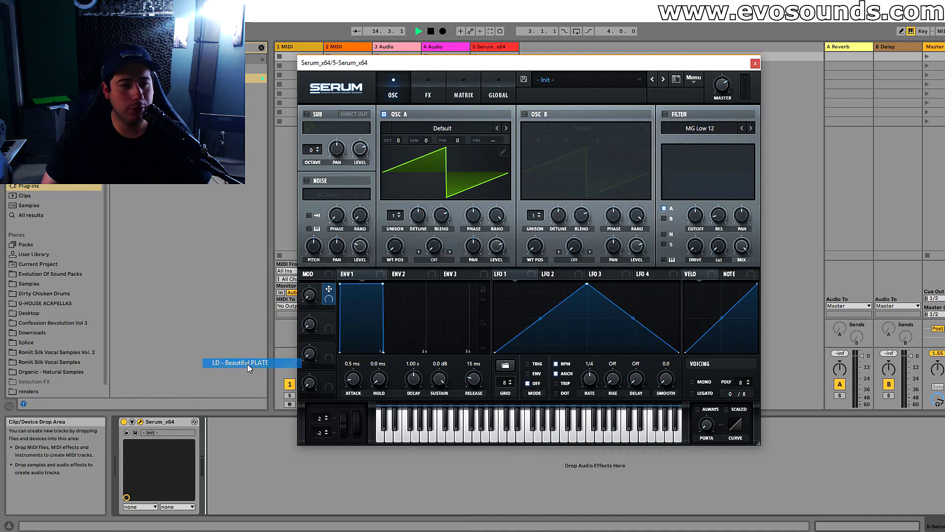
key(z)
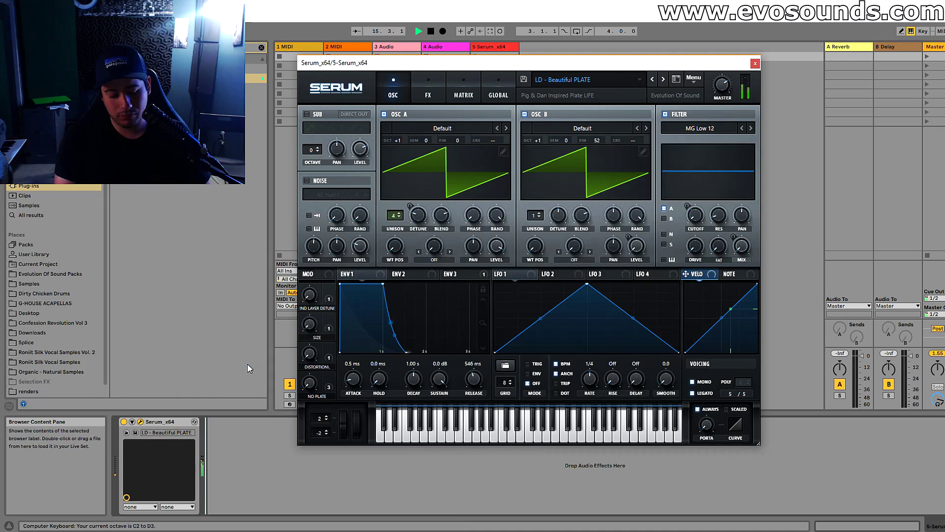
key(f)
key(h)
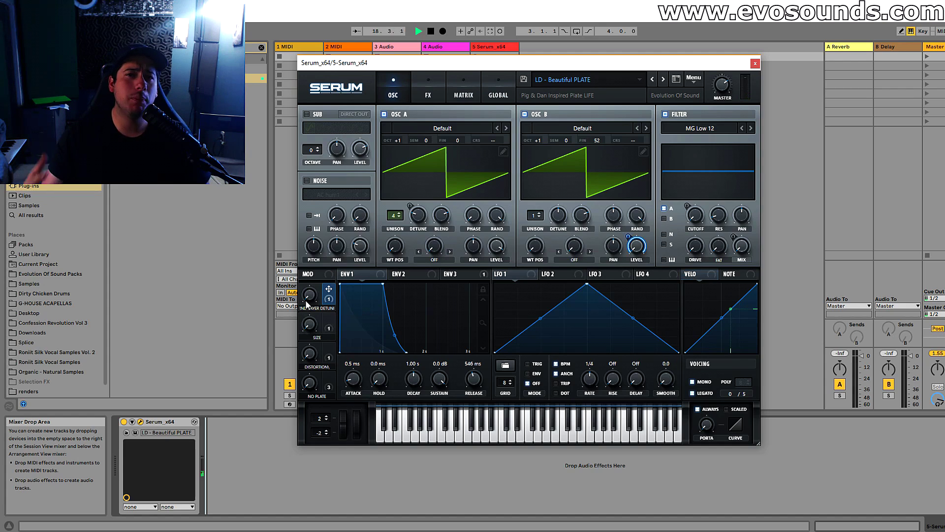
drag(360, 201, 315, 302)
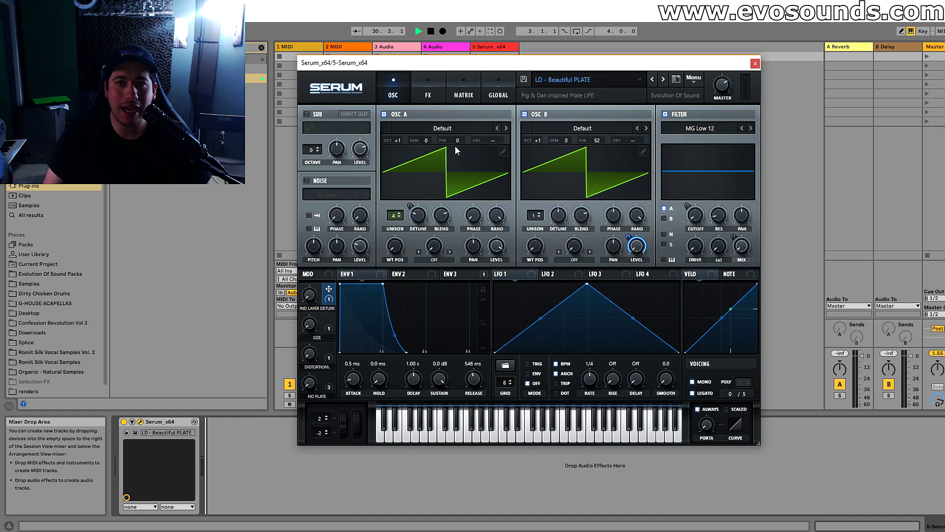
Step: Initialize the preset again and return from the preset browser to the oscillator page
click(682, 77)
click(694, 80)
click(715, 133)
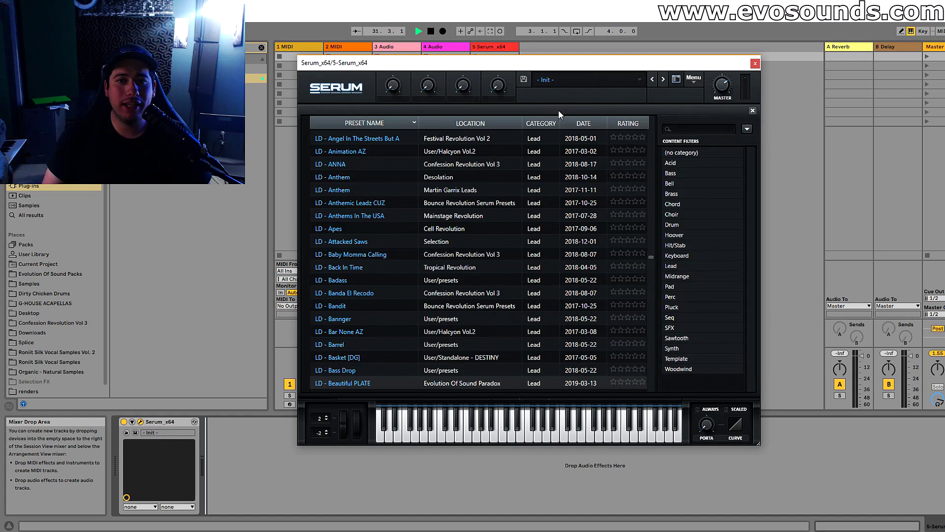
click(676, 80)
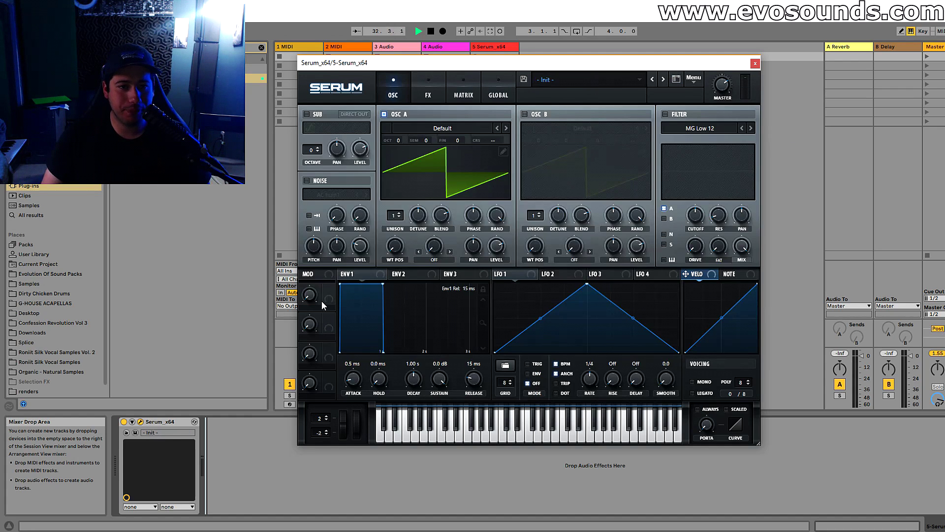
Step: Use the Dist Bass Dropper wavetable in oscillator A and assign Macro 1 to its wavetable position and Sync (No Window) warp
drag(423, 233, 394, 246)
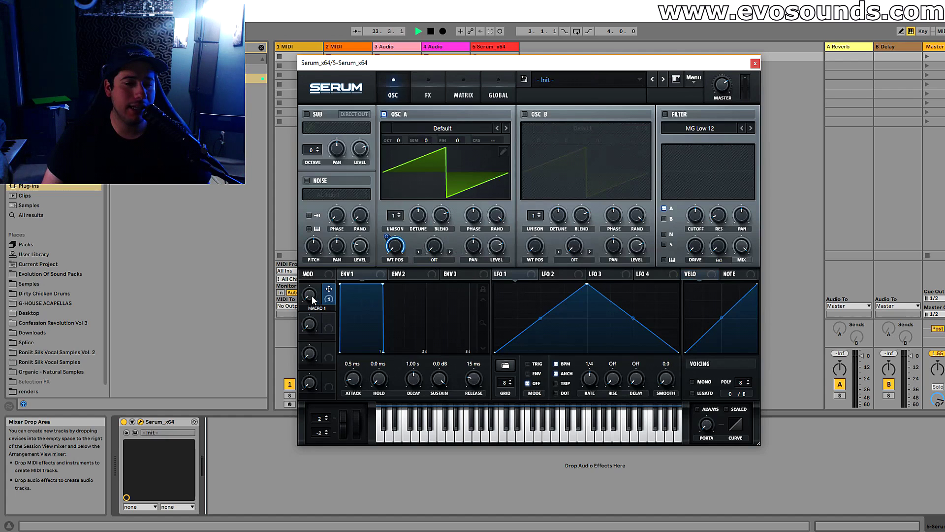
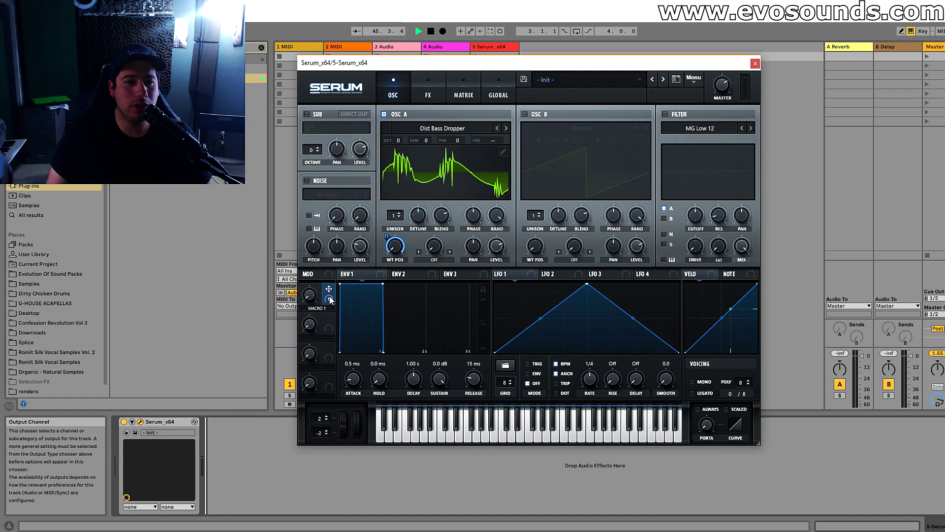
click(434, 259)
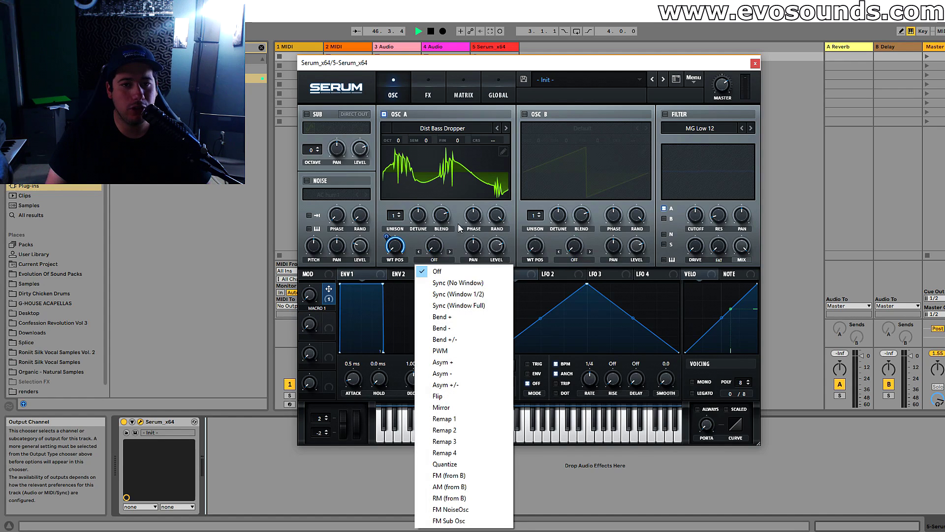
click(462, 284)
drag(399, 266, 418, 251)
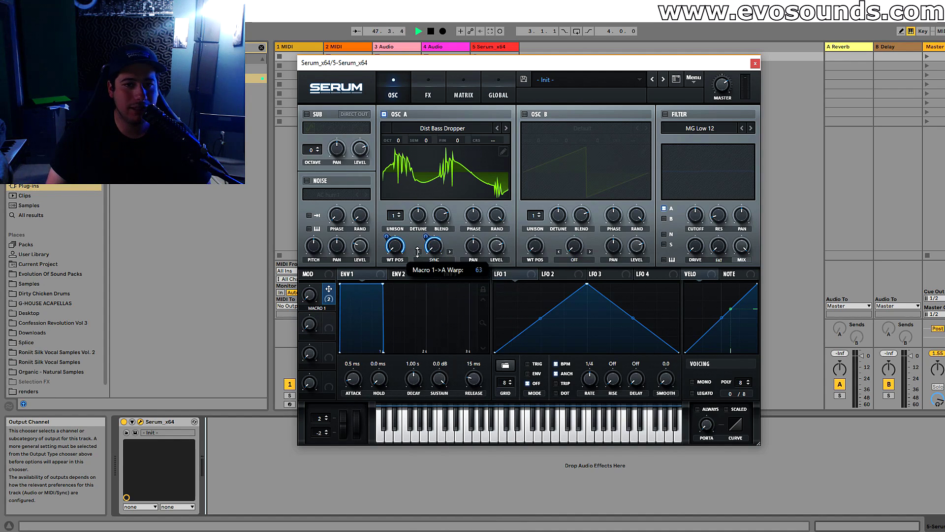
Step: Enable the MG Low 12 filter, assign Macro 1 to its cutoff, and sweep Macro 1 up to 100%
click(666, 115)
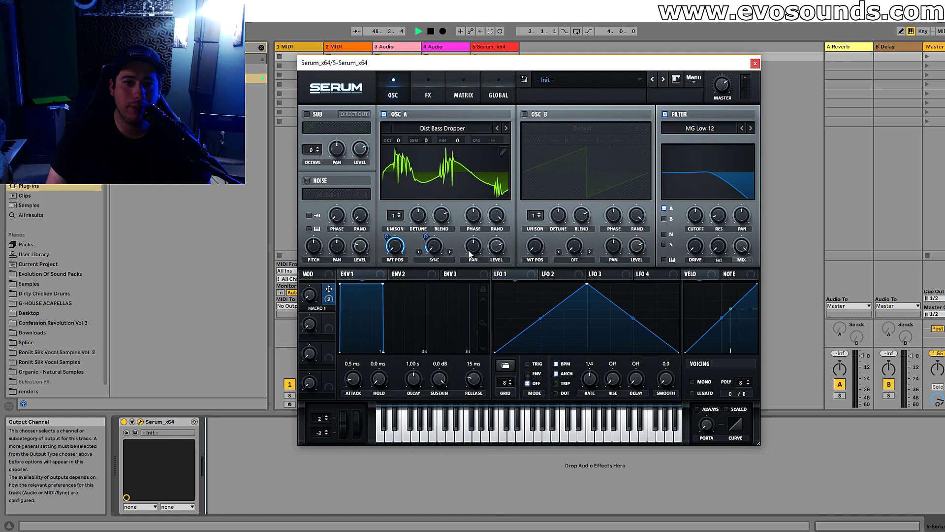
drag(694, 219, 684, 211)
drag(310, 295, 323, 278)
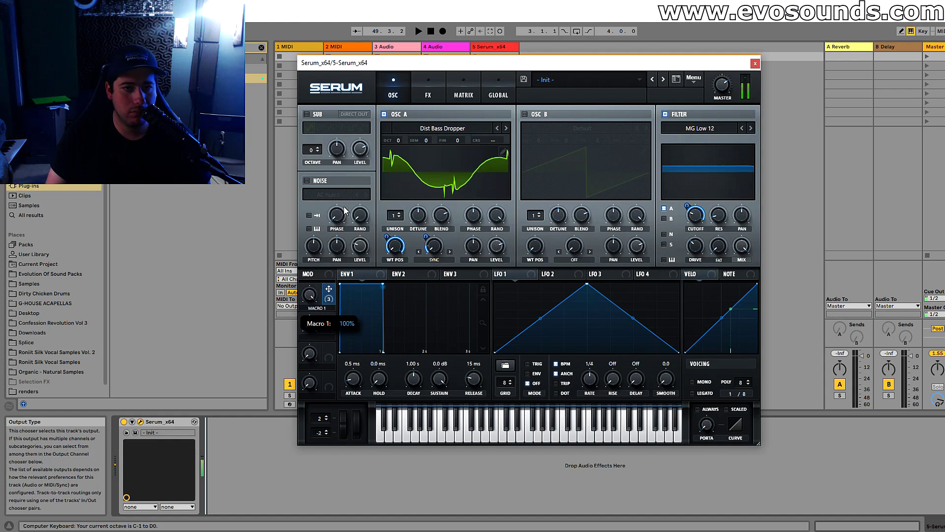
Step: Set oscillator A's unison to 4 voices and assign Macro 1 to its detune
key(x)
drag(395, 215, 412, 241)
drag(329, 289, 416, 214)
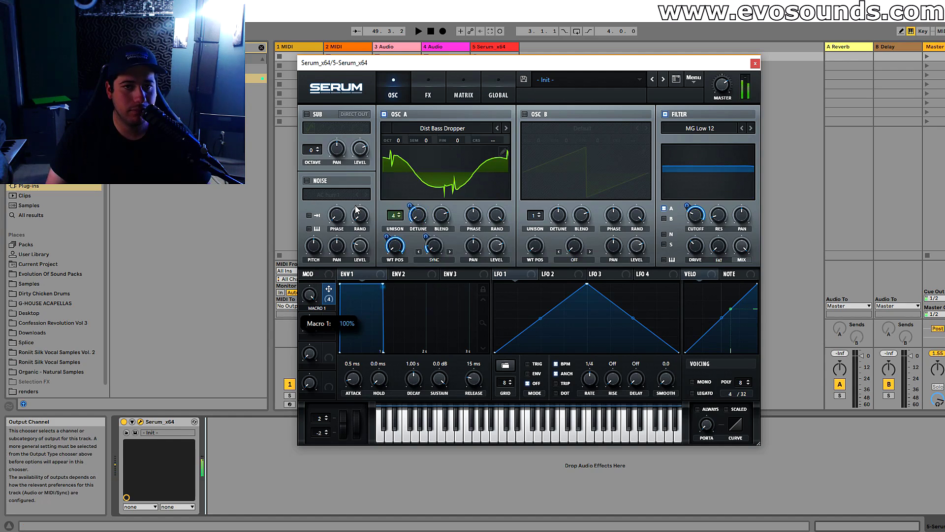
Step: Add a Sin Fold distortion, assign Macro 1 to its drive, and sweep Macro 1 down to 0%
click(428, 91)
click(310, 132)
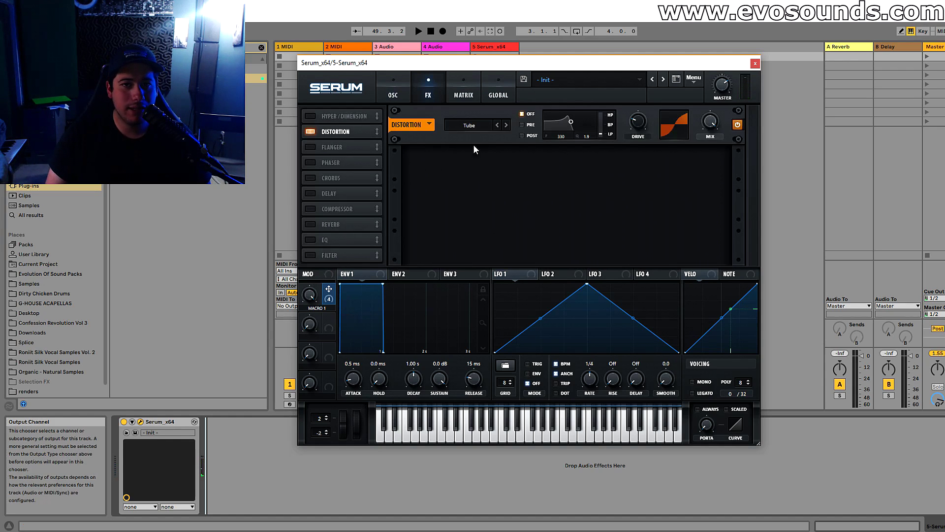
click(469, 125)
click(495, 197)
drag(635, 126, 591, 140)
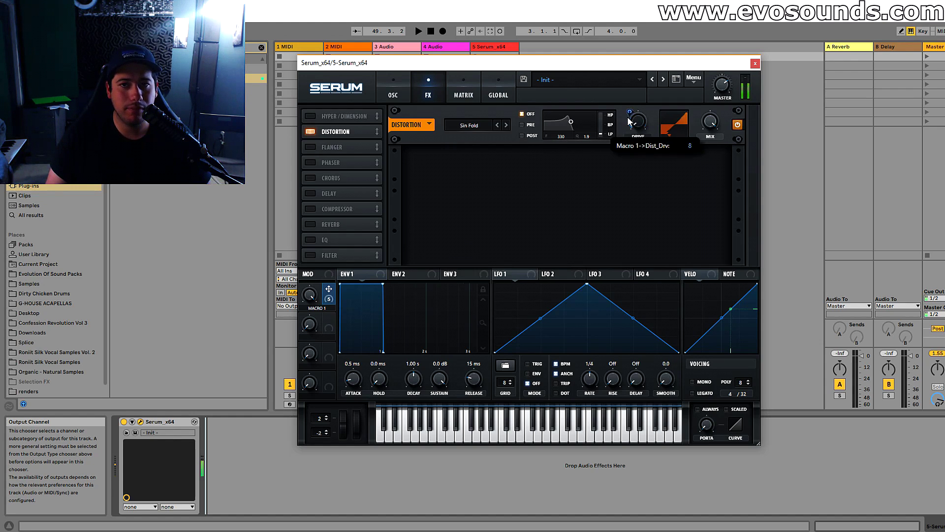
mouse_move(314, 291)
mouse_down()
mouse_move(246, 408)
mouse_move(314, 286)
mouse_move(307, 315)
mouse_move(311, 302)
mouse_up()
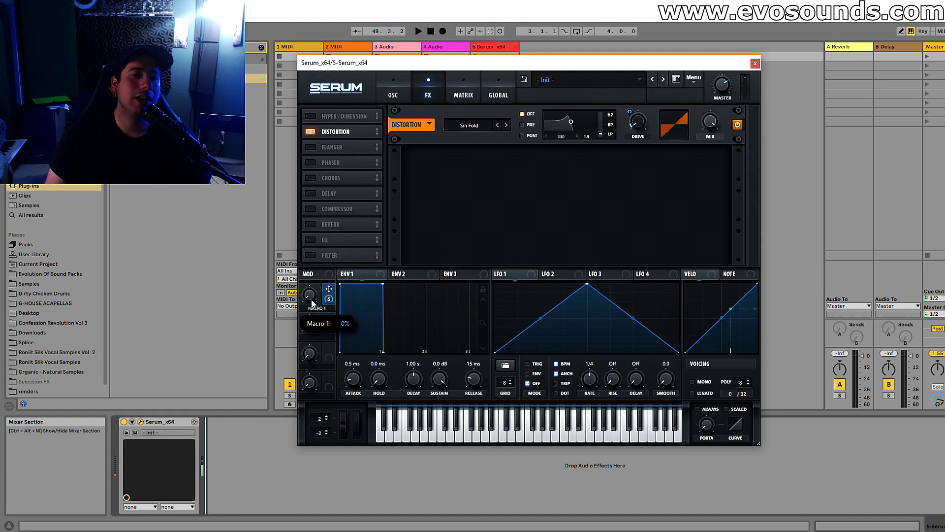
Step: Expose Macro 1 as a configured parameter on the Serum device in Ableton Live and sweep it down to 7% from there
click(132, 421)
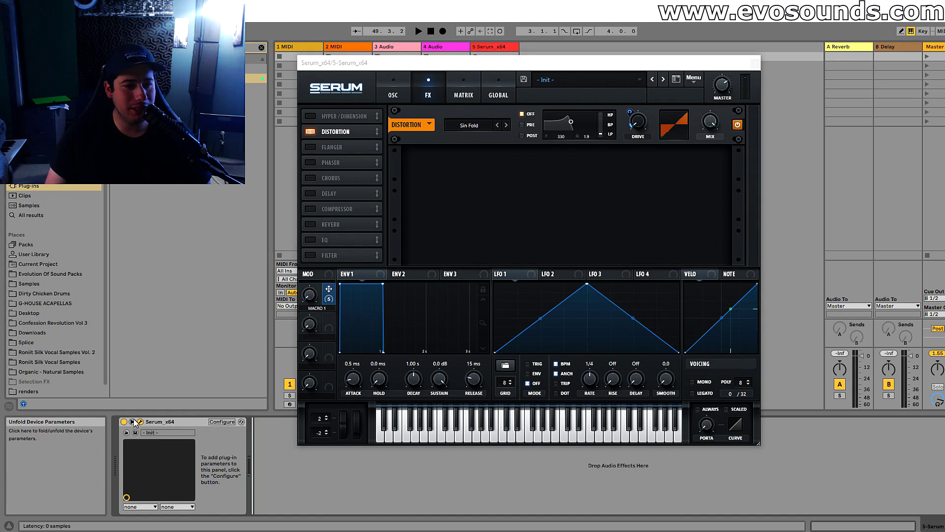
click(222, 422)
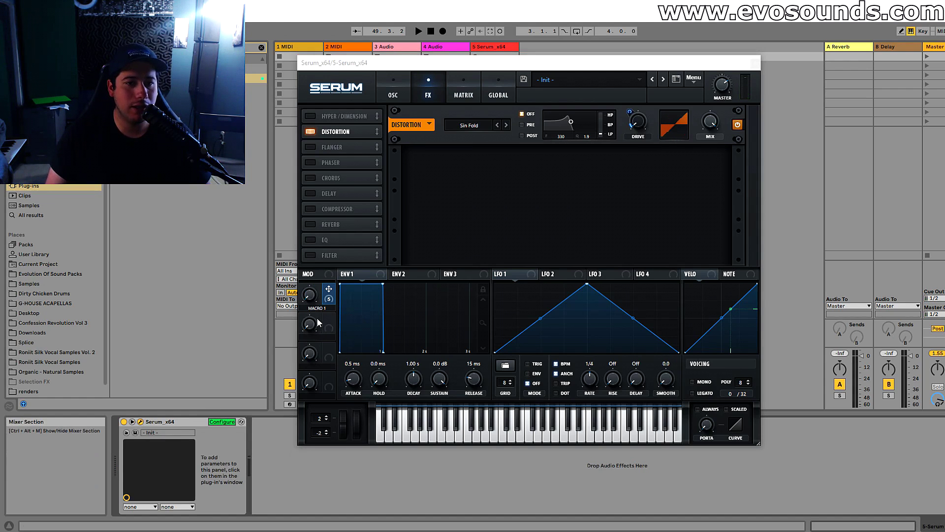
click(221, 422)
drag(383, 65, 485, 74)
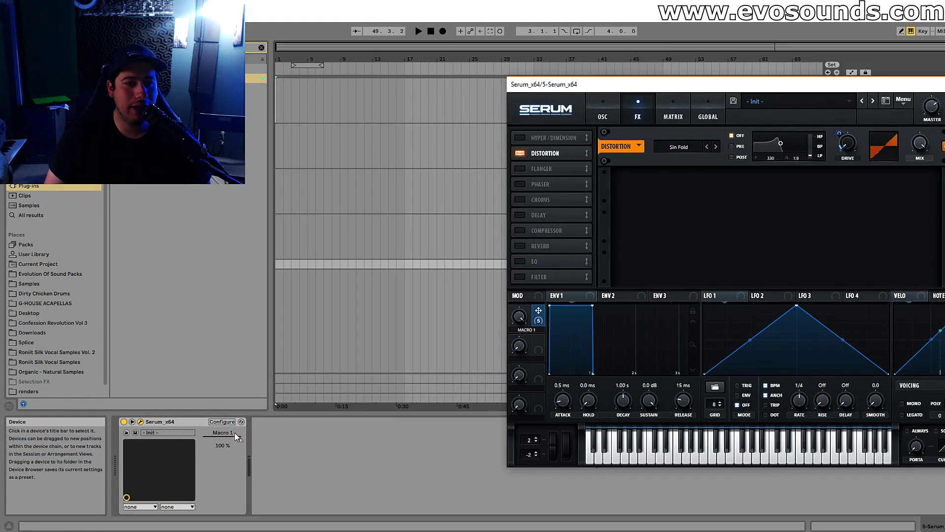
drag(240, 439, 203, 439)
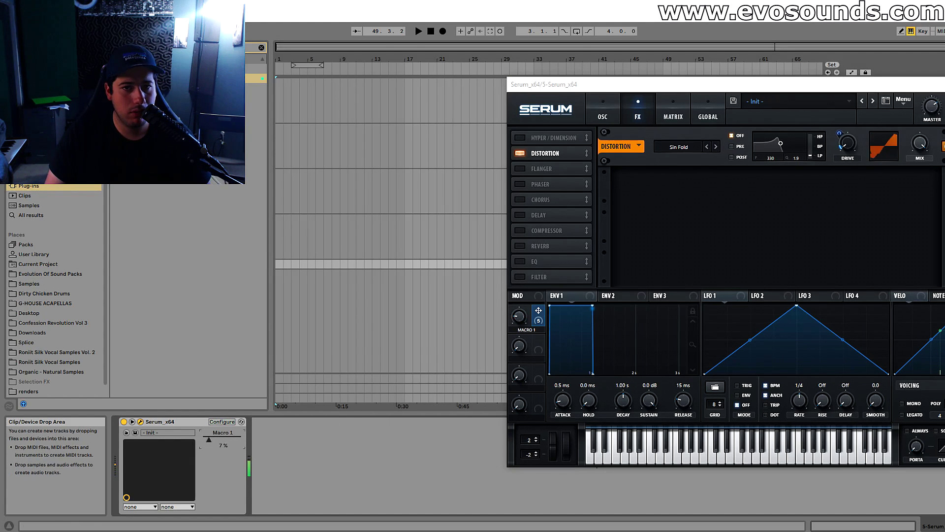
Step: Add an unsynced delay with its left time at 1.00 and mix at 0%, and assign Macro 1 to the delay mix
click(523, 215)
drag(734, 190, 719, 226)
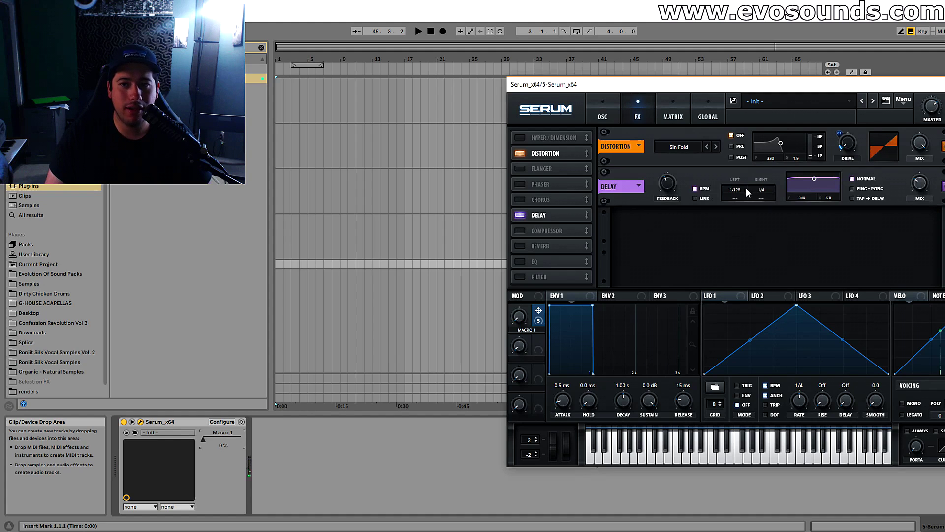
click(708, 188)
drag(732, 189, 711, 241)
drag(761, 192, 760, 188)
drag(917, 189, 931, 156)
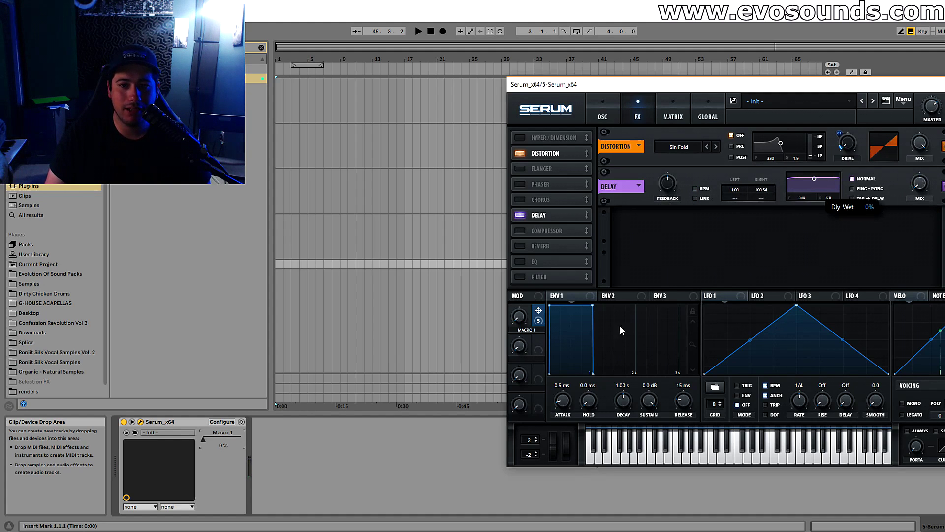
drag(921, 216, 919, 183)
Step: Add a Hall reverb, assign Macro 1 to it, and sweep Macro 1 up to 100%
drag(519, 316, 533, 244)
click(534, 245)
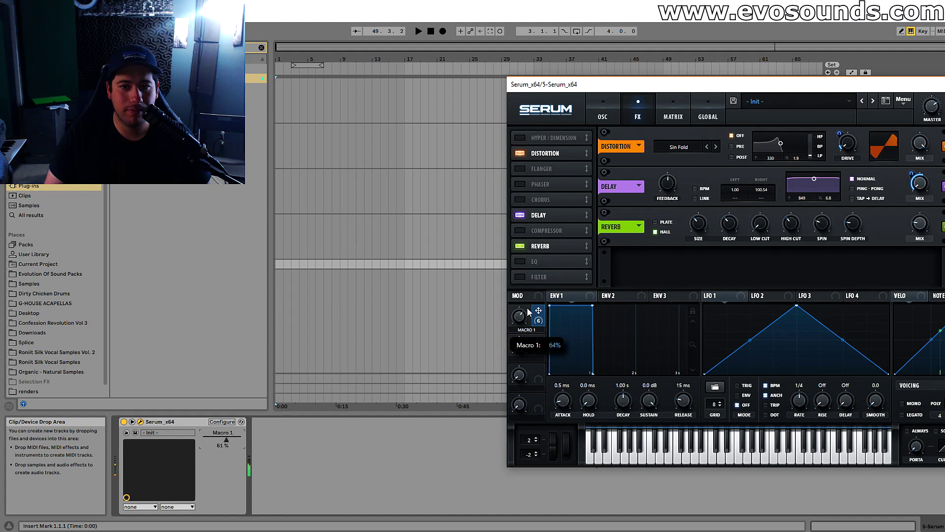
drag(518, 317, 518, 306)
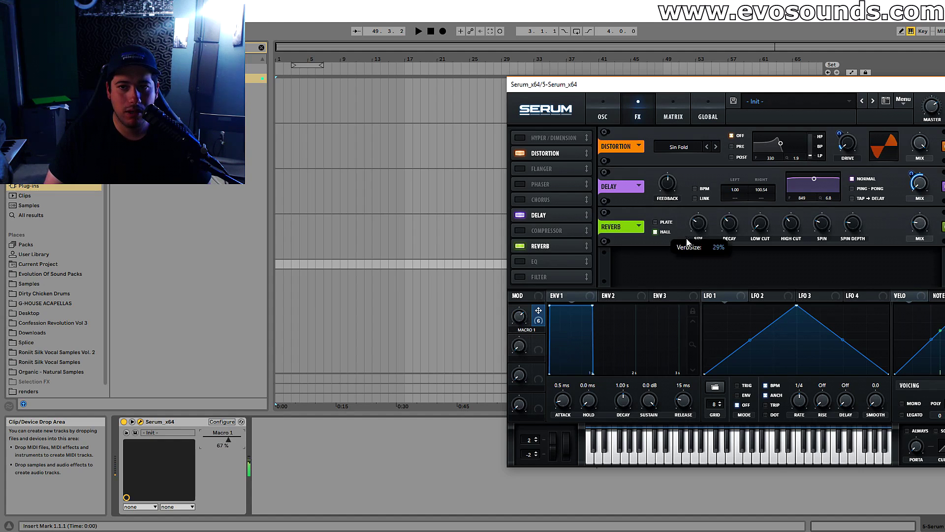
drag(519, 316, 659, 138)
Step: Bring the whole Serum window into view, return to the oscillator page, and sweep Macro 1 down and back up to 100%
drag(630, 89, 527, 91)
click(501, 117)
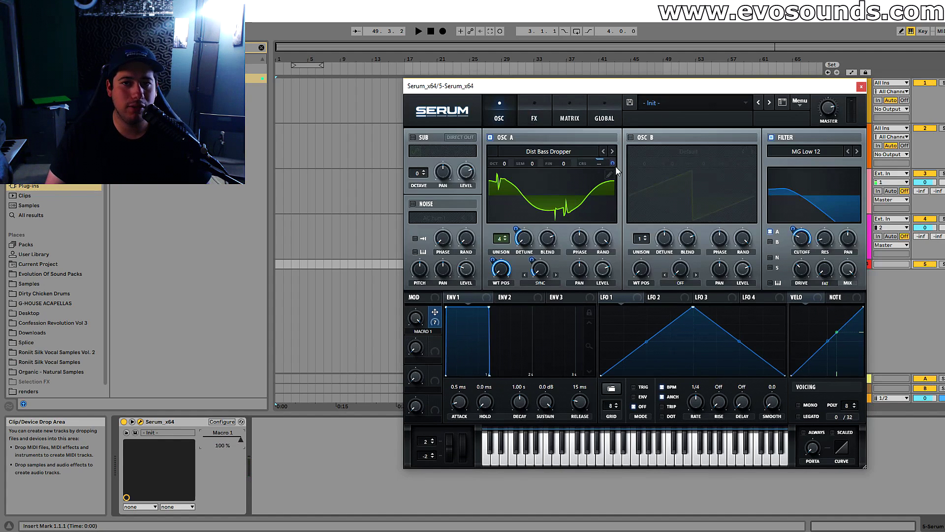
drag(421, 320, 422, 379)
drag(422, 310, 473, 227)
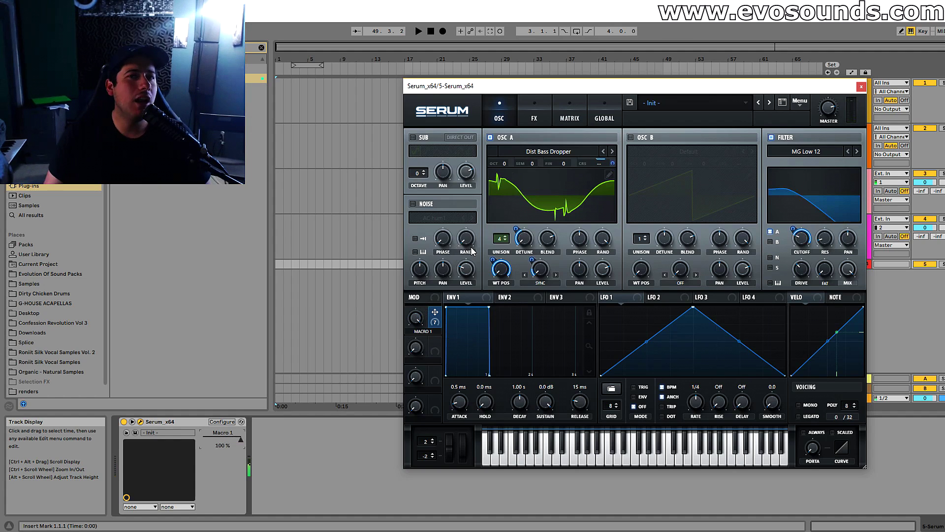
Step: Reset Serum to the initial preset
click(793, 110)
click(837, 143)
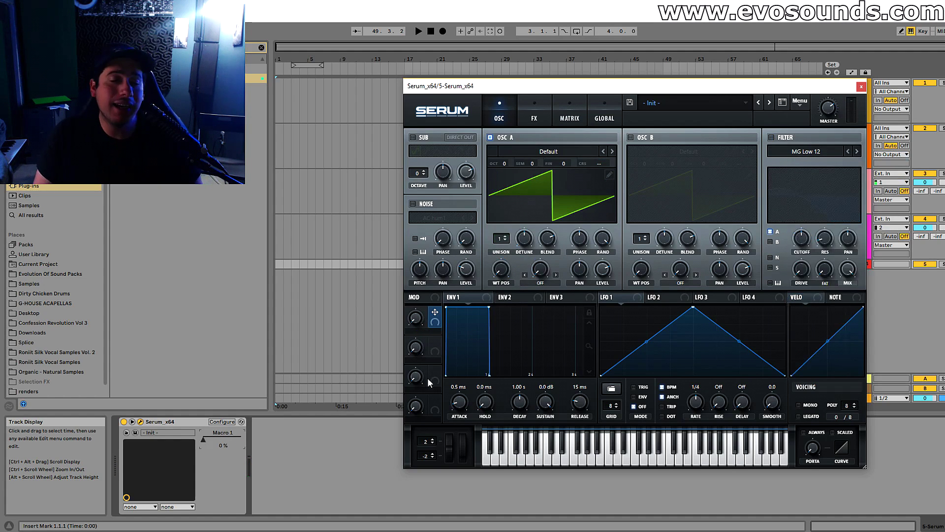
mouse_move(434, 379)
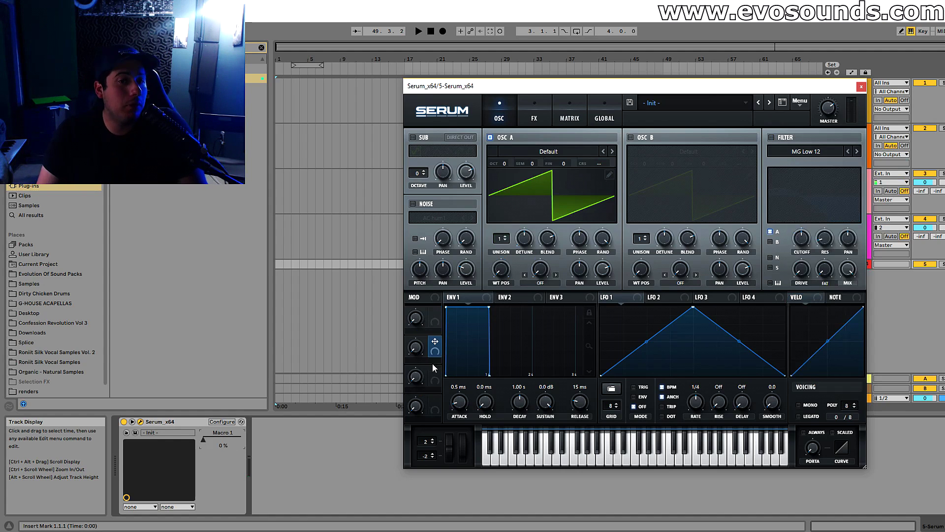
mouse_move(438, 329)
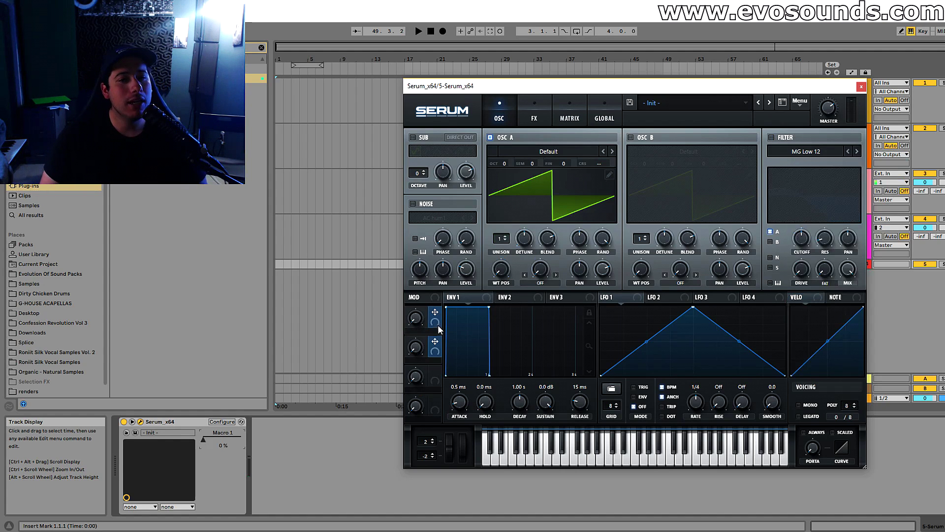
Step: Rename Macro 1 as sfddjhsf and clear its name in Serum again
drag(417, 319, 417, 341)
click(423, 332)
key(Return)
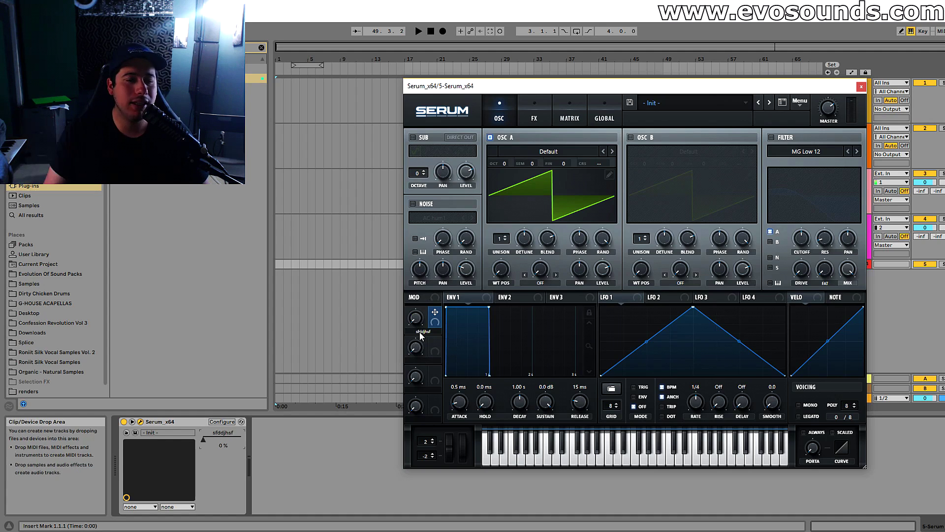
key(BackSpace)
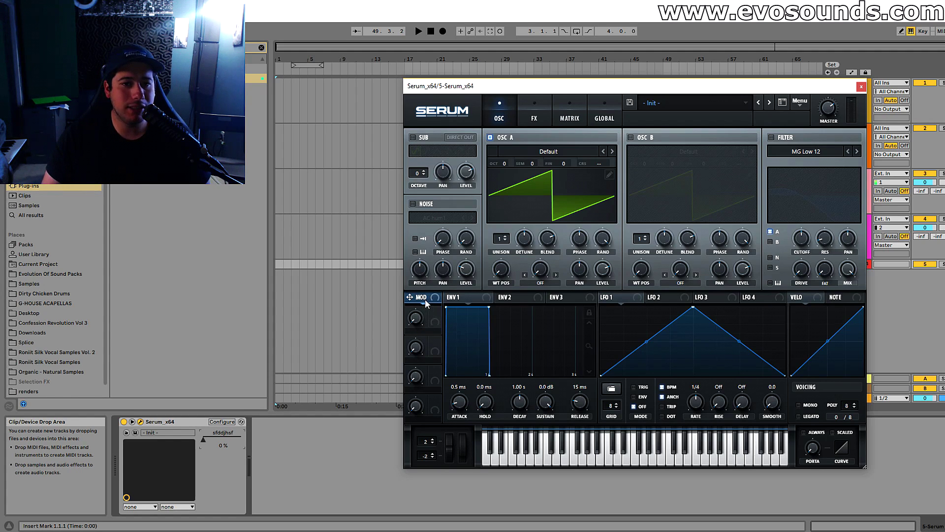
Step: Assign the mod wheel to oscillator A's wavetable position and load the Debussy wavetable
drag(531, 276, 501, 269)
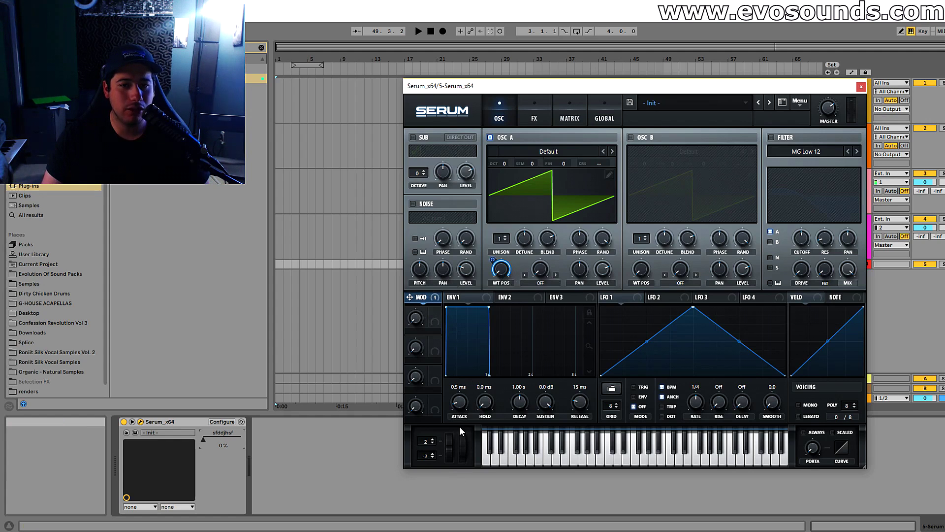
click(549, 152)
mouse_move(571, 205)
click(684, 232)
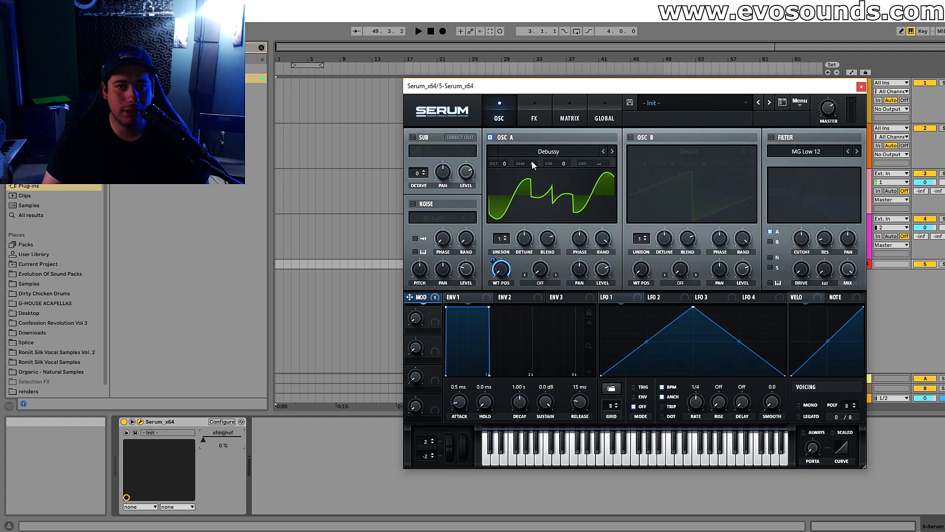
Step: Sweep the mod wheel through its range and remove its modulation from oscillator A's wavetable position
drag(462, 456, 478, 330)
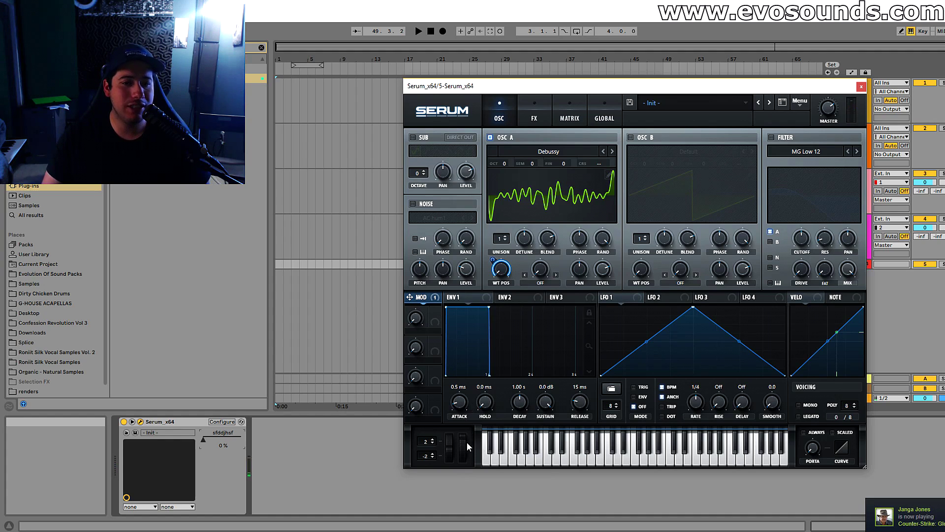
drag(466, 443, 474, 468)
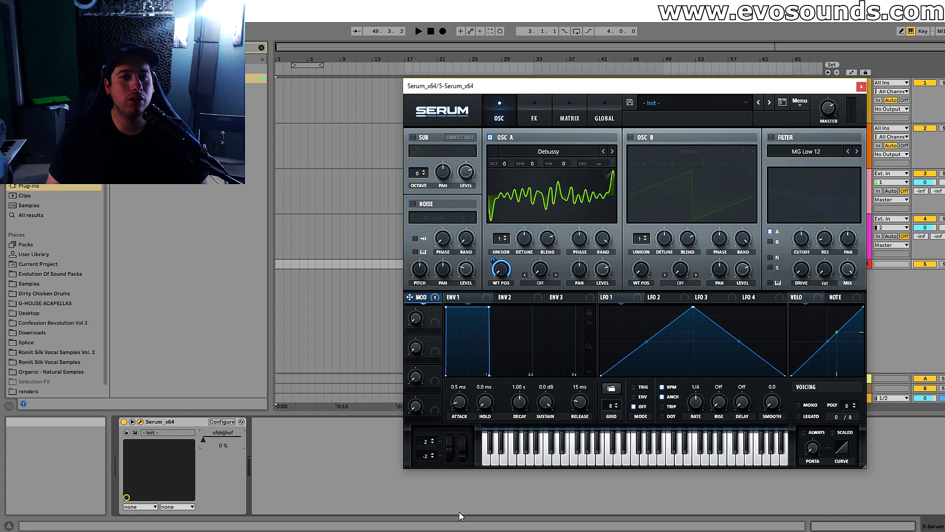
right_click(501, 268)
click(531, 294)
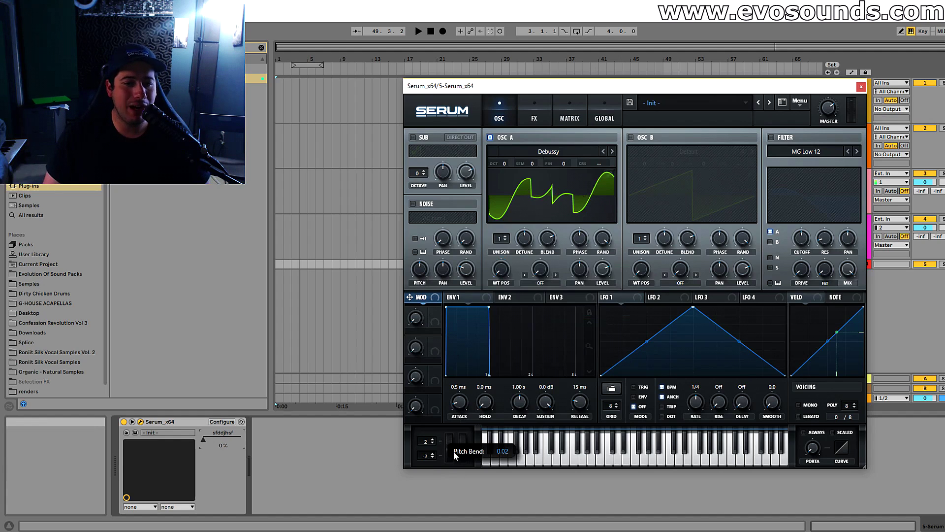
Step: Set the pitch bend range to 24 up and -24 down, trying out the pitch wheel with notes
drag(451, 453, 444, 522)
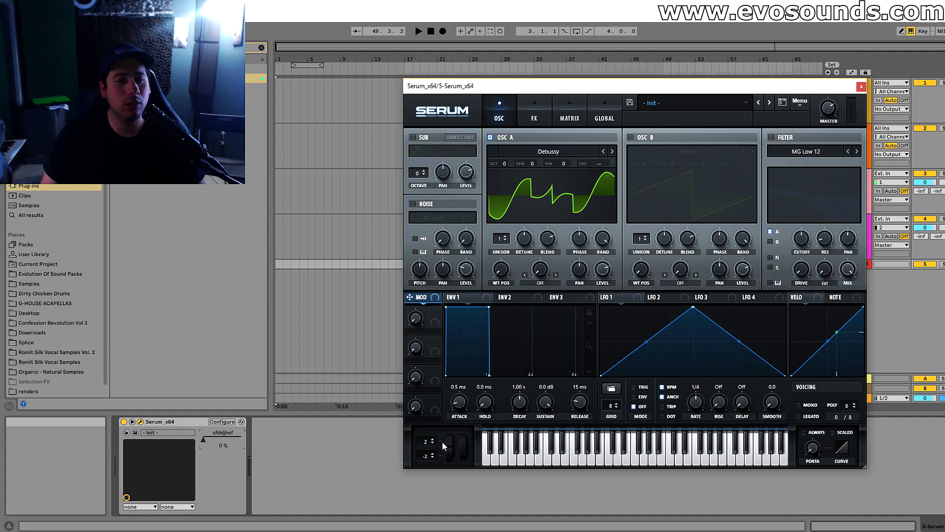
drag(442, 442, 442, 426)
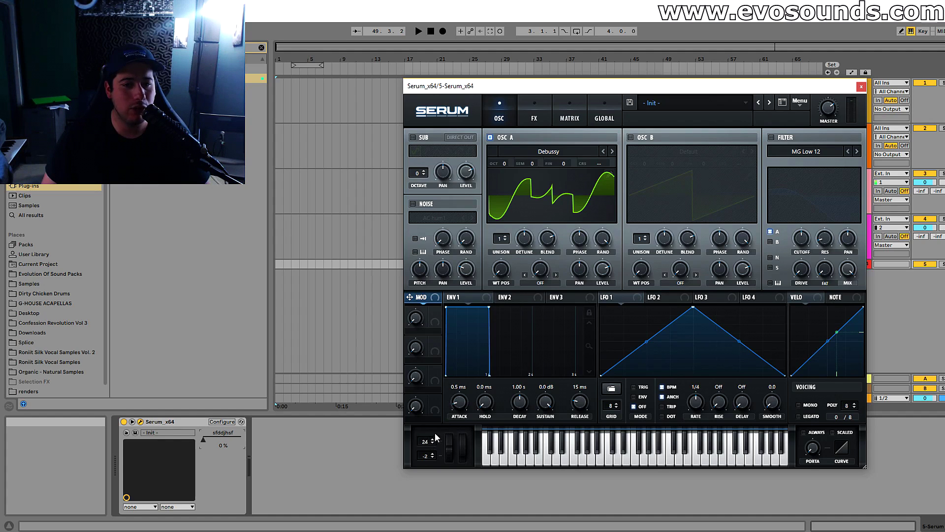
drag(448, 451, 458, 429)
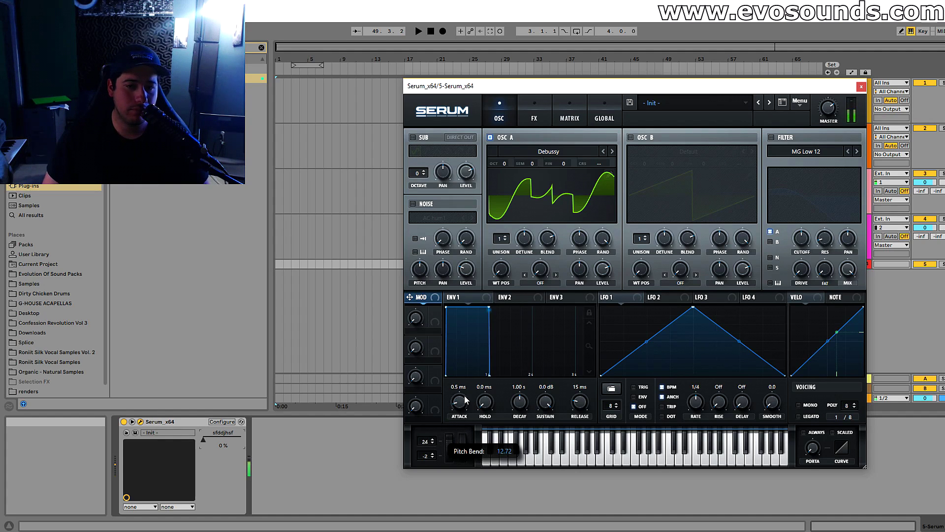
drag(457, 452, 424, 509)
drag(448, 446, 447, 460)
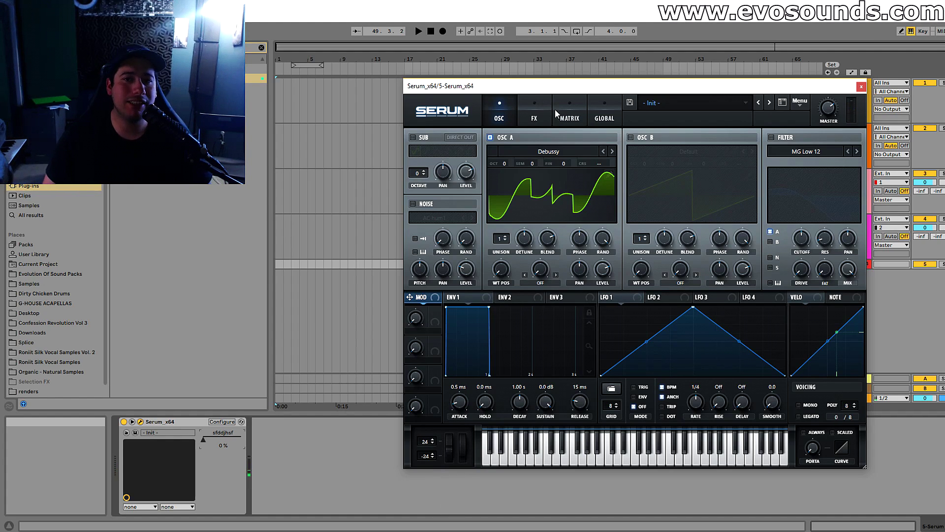
Step: Load the Analog_BD_Sin wavetable into oscillator A and step through the neighbouring wavetables to Basic Mini
click(558, 152)
mouse_move(561, 163)
click(691, 184)
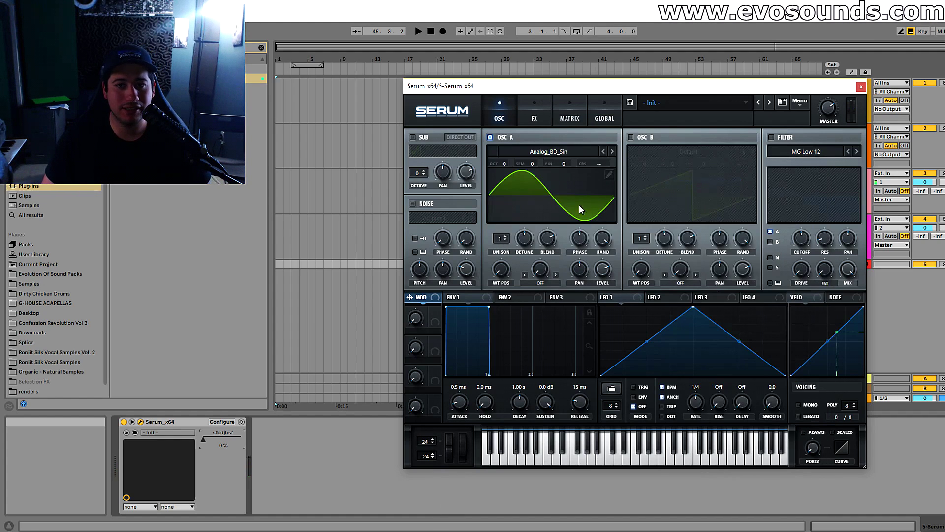
click(612, 151)
click(612, 151)
click(612, 151)
click(612, 151)
click(604, 151)
Step: Enable the MG Low 12 filter and play a note while bending its pitch
click(771, 138)
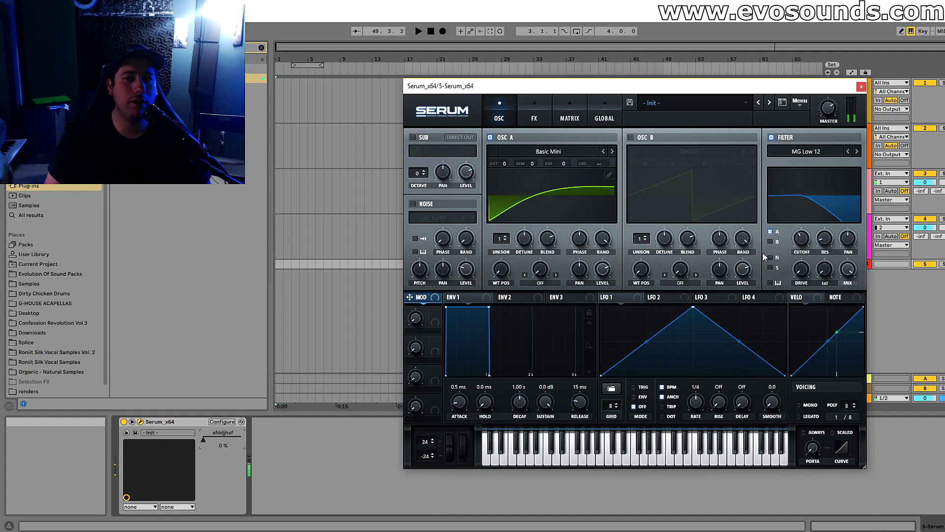
key(a)
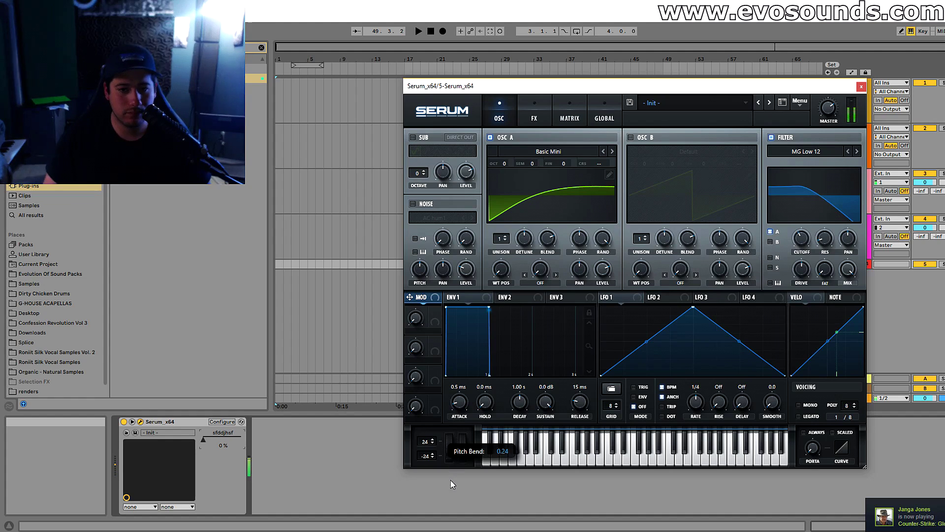
mouse_move(450, 445)
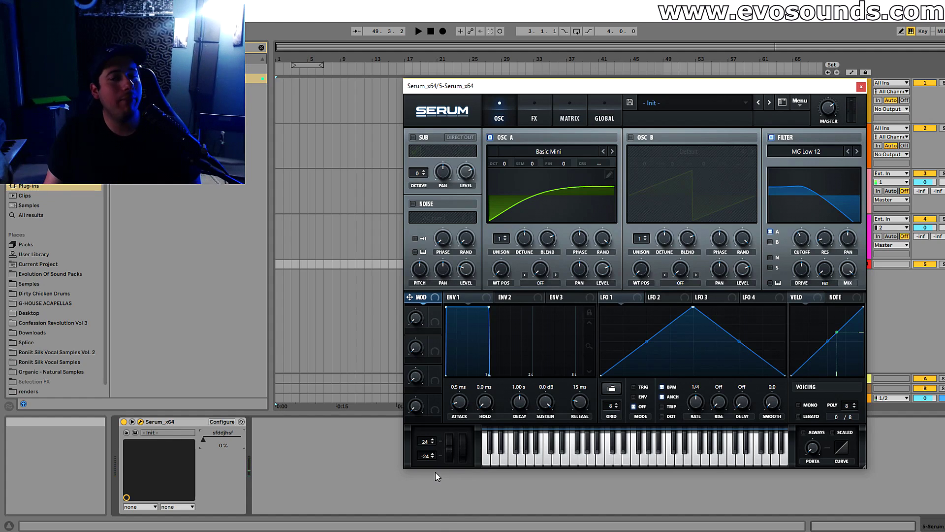
Step: Set the downward pitch bend range to -8
drag(430, 450, 441, 500)
click(432, 457)
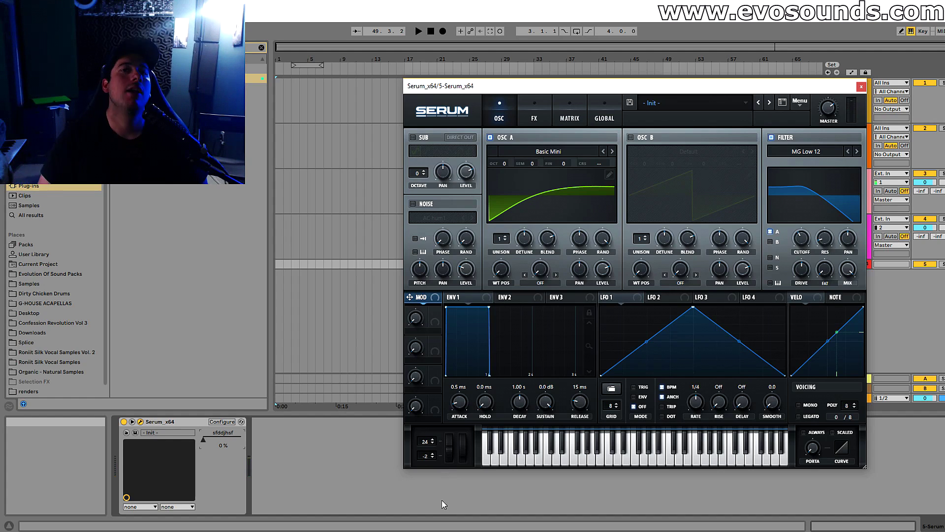
mouse_move(432, 457)
mouse_down()
mouse_move(419, 477)
mouse_move(430, 452)
mouse_up()
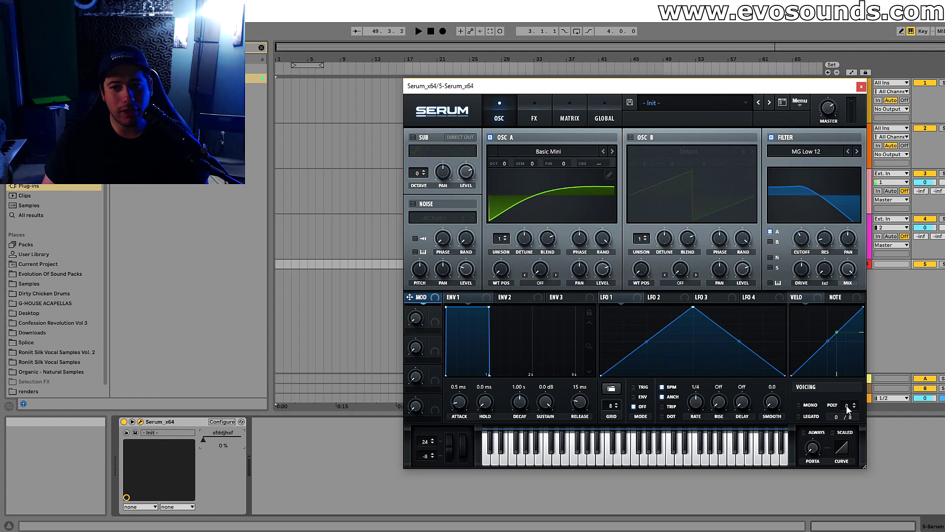
Step: Compare polyphonic with mono voicing, leaving Mono and Legato enabled
drag(847, 406, 849, 412)
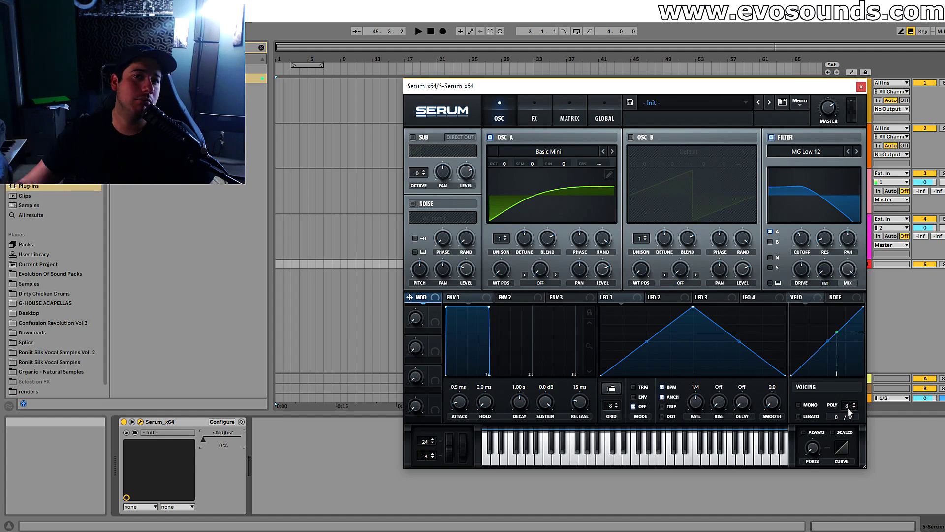
mouse_move(844, 413)
mouse_down()
mouse_move(839, 426)
mouse_move(848, 415)
mouse_up()
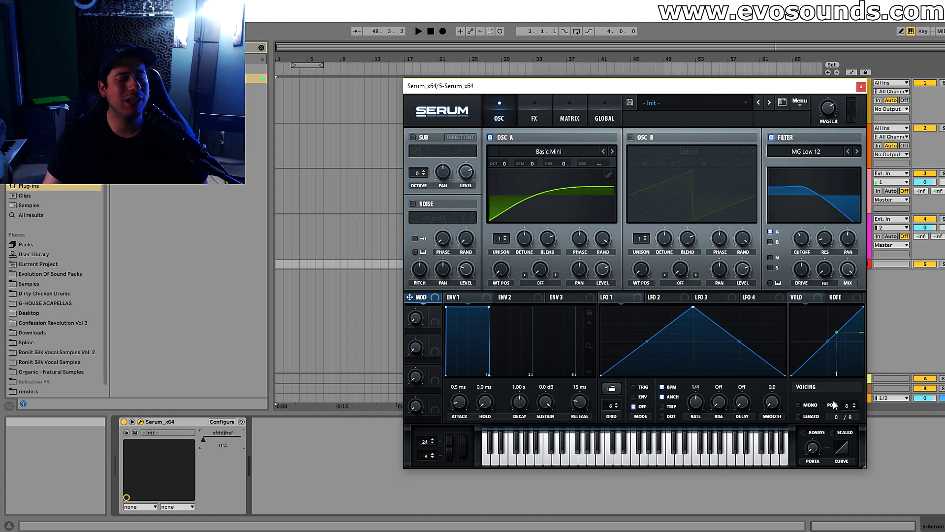
click(809, 407)
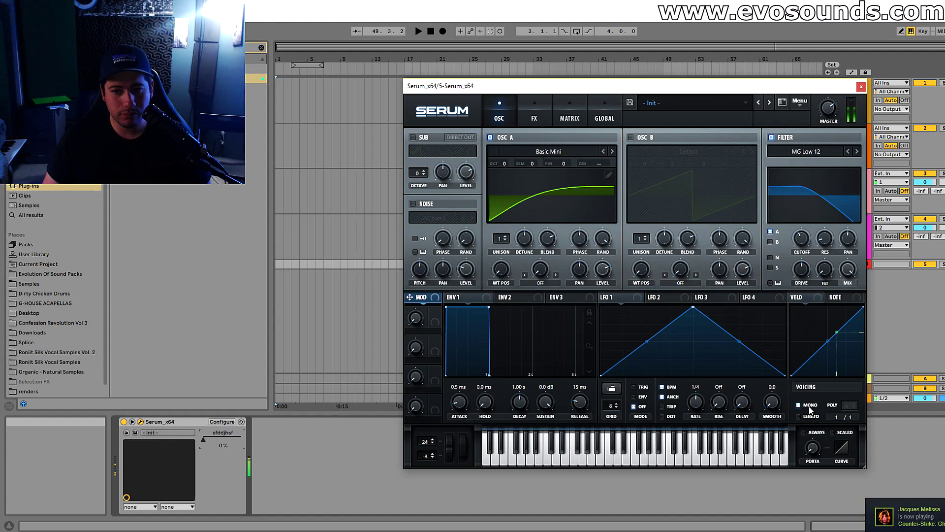
click(810, 406)
click(809, 407)
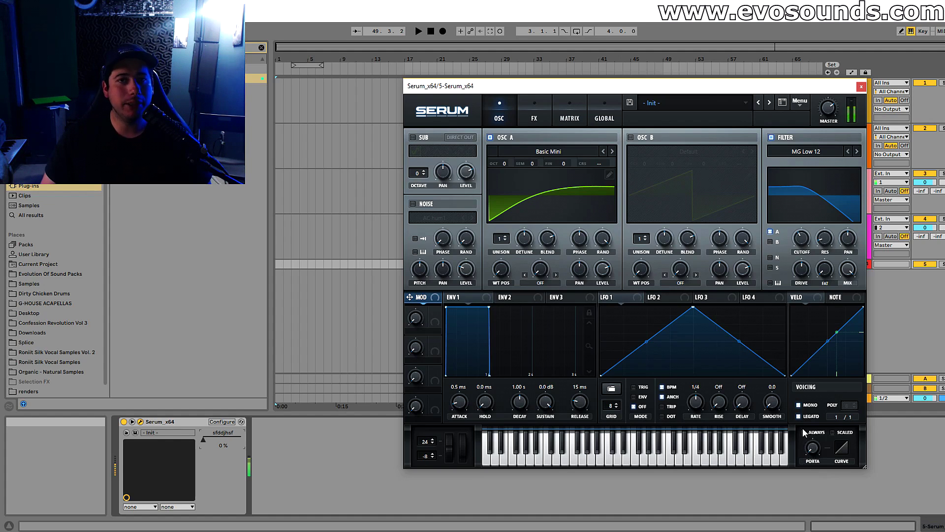
Step: Adjust the portamento time, set portamento to Always, and raise the filter cutoff
drag(813, 447, 815, 416)
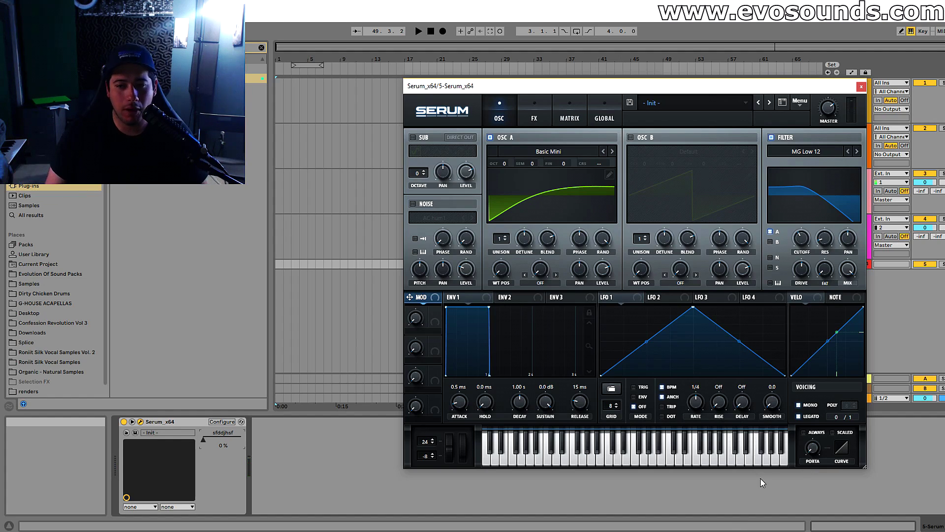
mouse_move(813, 446)
drag(805, 244, 819, 220)
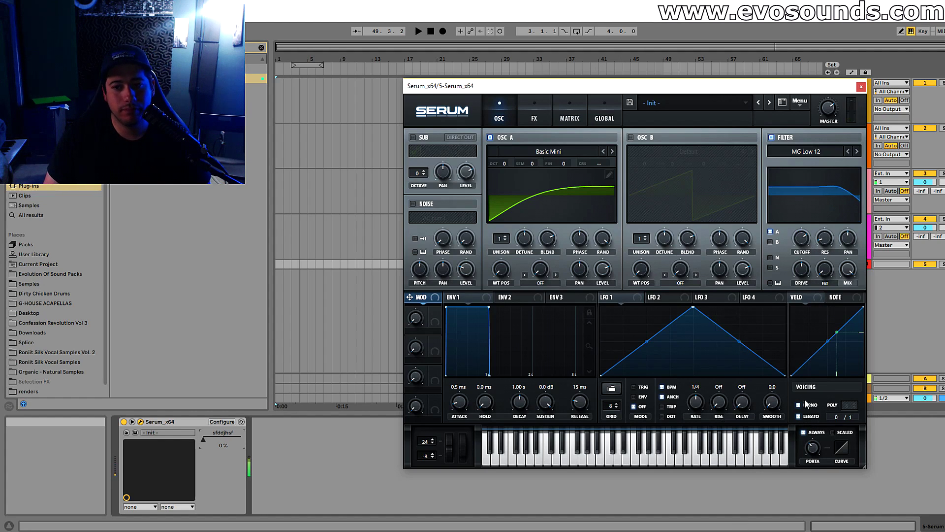
Step: Play notes to test the portamento, enable Scaled, and move the computer keyboard's octave to C4–D5
key(z)
key(s)
key(s)
key(h)
key(u)
key(a)
key(s)
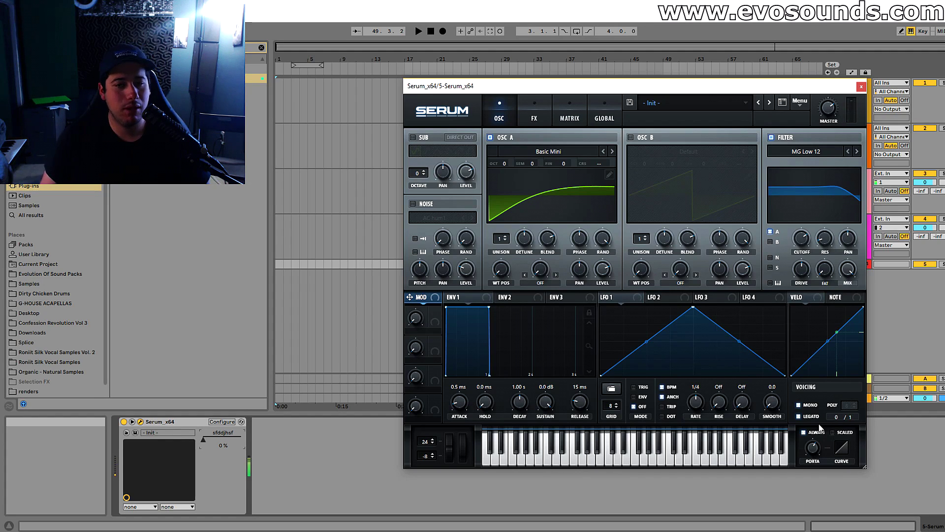
mouse_move(806, 457)
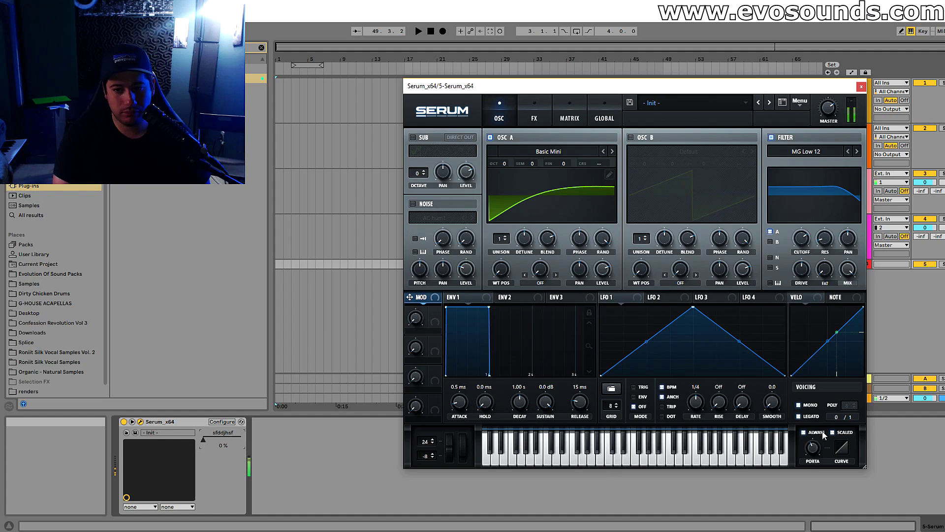
key(x)
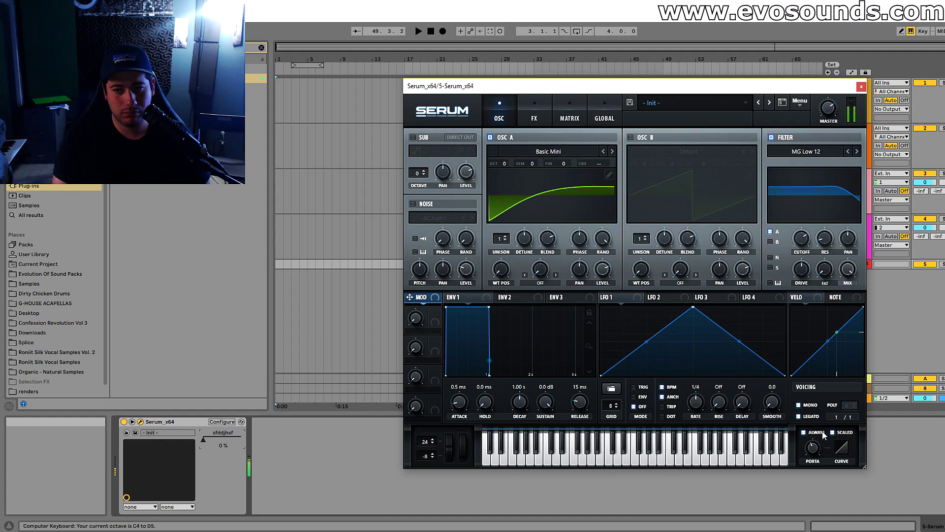
Step: Lower the computer keyboard's octave to C2–D3, disable Scaled, and play a repeated low note
key(z)
key(z)
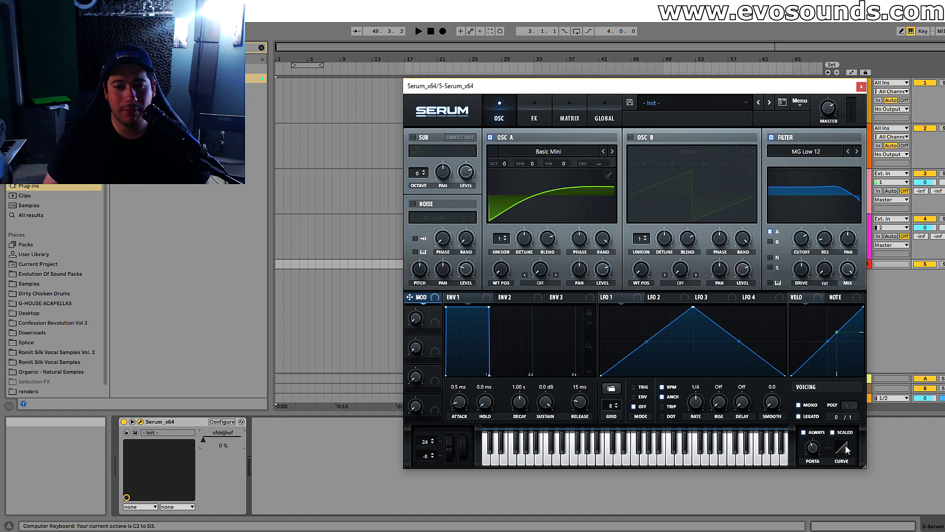
key(a)
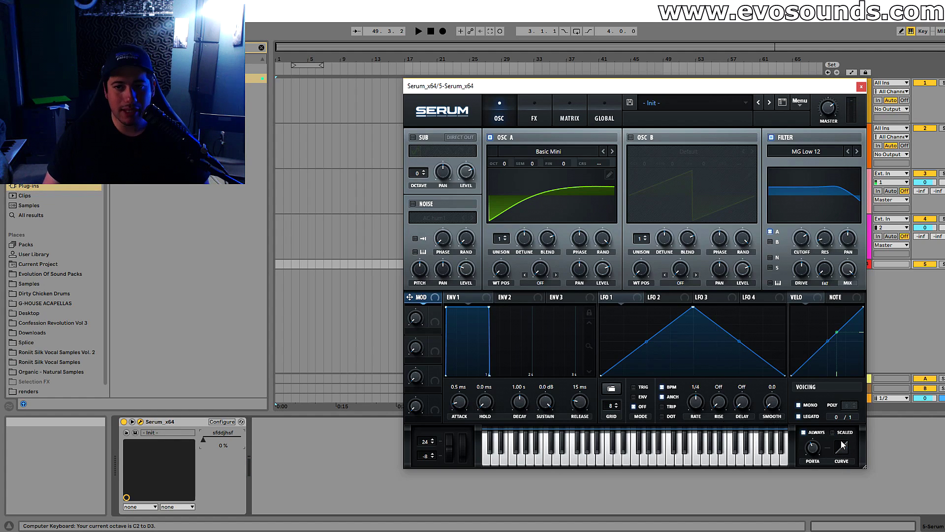
key(a)
key(a)
key(a)
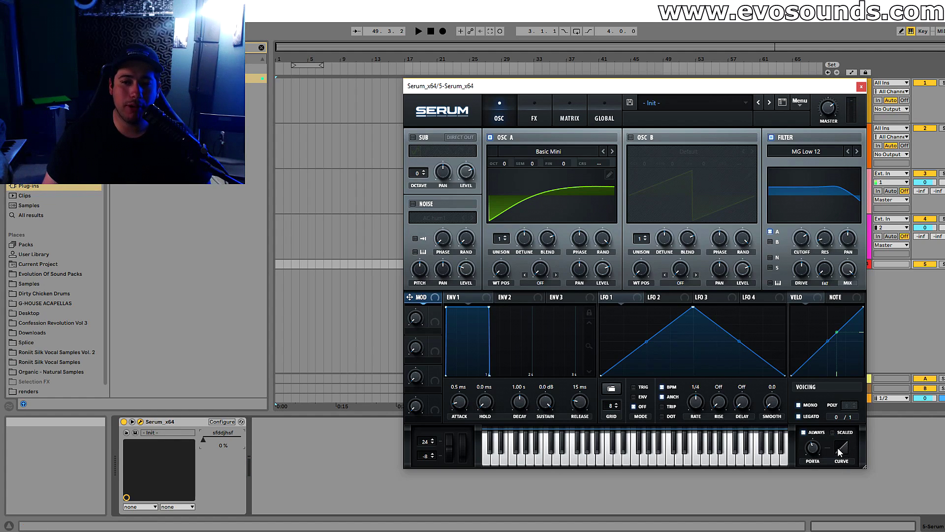
key(a)
Step: Play a repeating note pattern to audition the portamento with the portamento curve at 0%
mouse_move(844, 460)
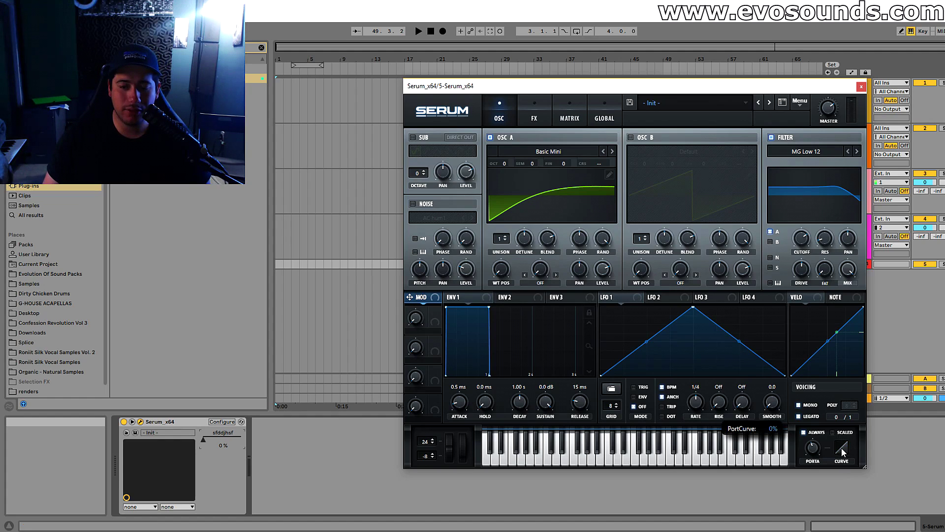
key(s)
key(l)
key(k)
key(f)
key(s)
key(a)
key(s)
key(l)
key(k)
key(f)
key(s)
key(a)
key(s)
key(l)
key(k)
key(k)
key(f)
key(s)
key(a)
key(s)
key(s)
Step: Audition a bent portamento curve with a few notes, reset the curve, and adjust the portamento time
drag(840, 448, 867, 494)
key(s)
key(s)
key(f)
key(a)
key(s)
double_click(842, 448)
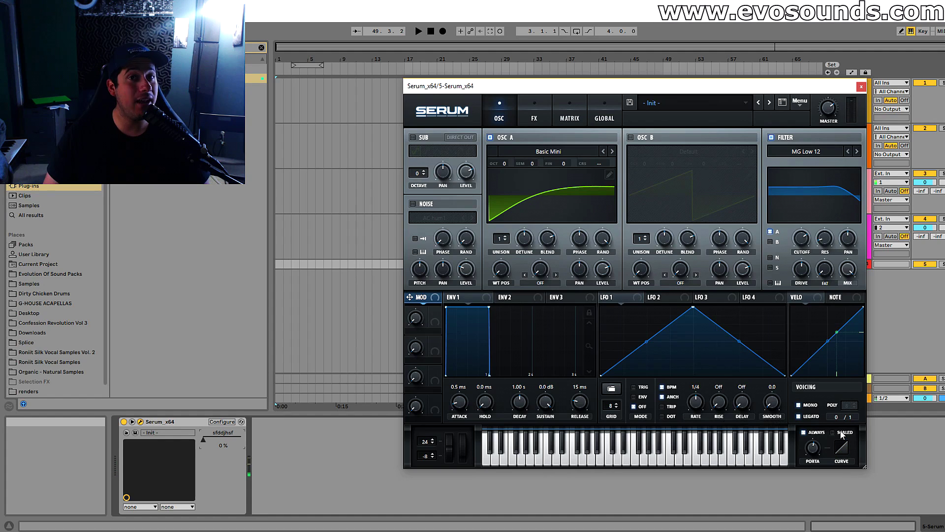
drag(813, 448, 790, 489)
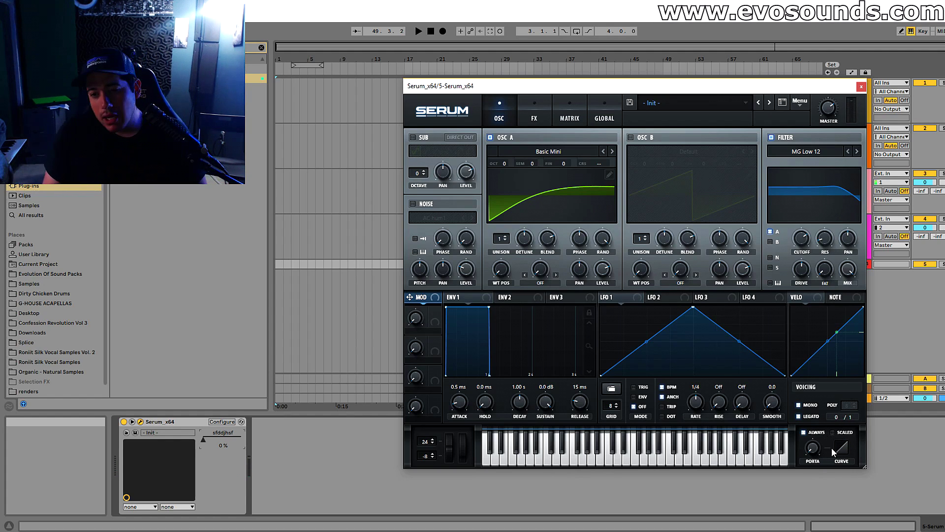
Step: Assign LFO 1 to the filter cutoff, LFO 2 to oscillator A's warp, and LFO 3 to oscillator A's level
click(571, 113)
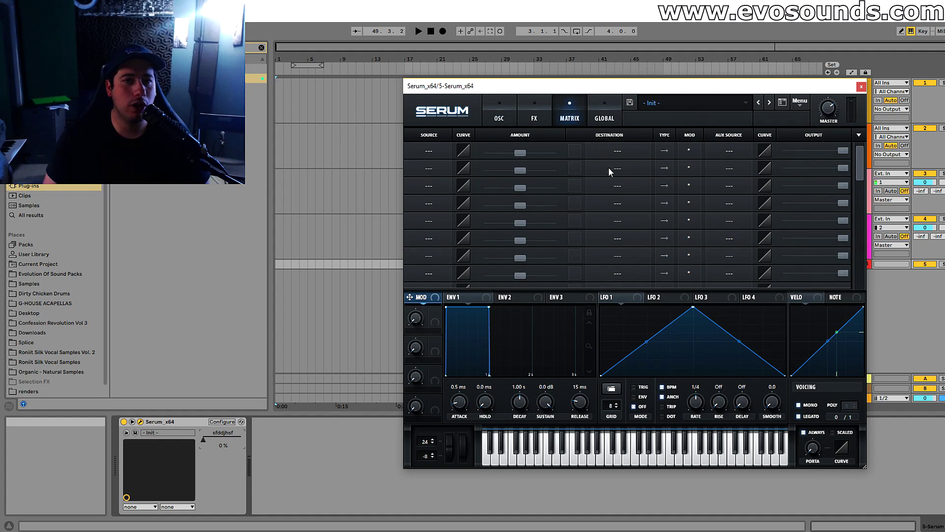
click(499, 116)
mouse_move(616, 297)
mouse_down()
mouse_move(778, 227)
mouse_move(798, 245)
mouse_move(623, 289)
mouse_up()
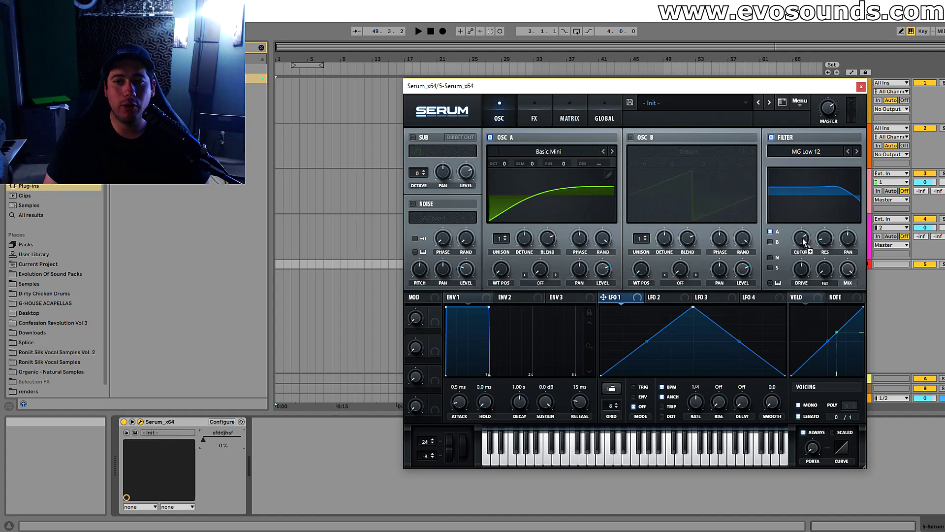
drag(804, 241, 802, 240)
drag(651, 297, 571, 281)
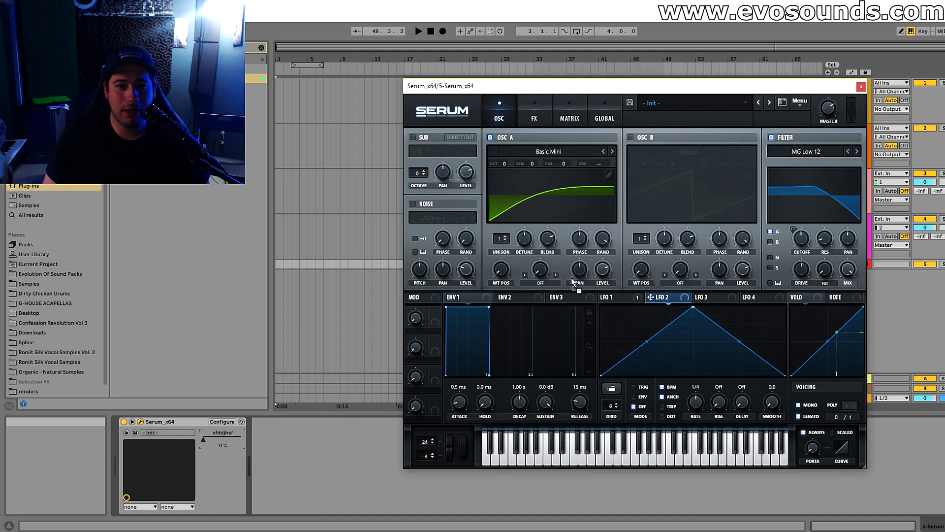
drag(701, 297, 577, 266)
Step: Review the LFO routings in the modulation matrix and browse the Global destinations available for LFO 1
click(583, 110)
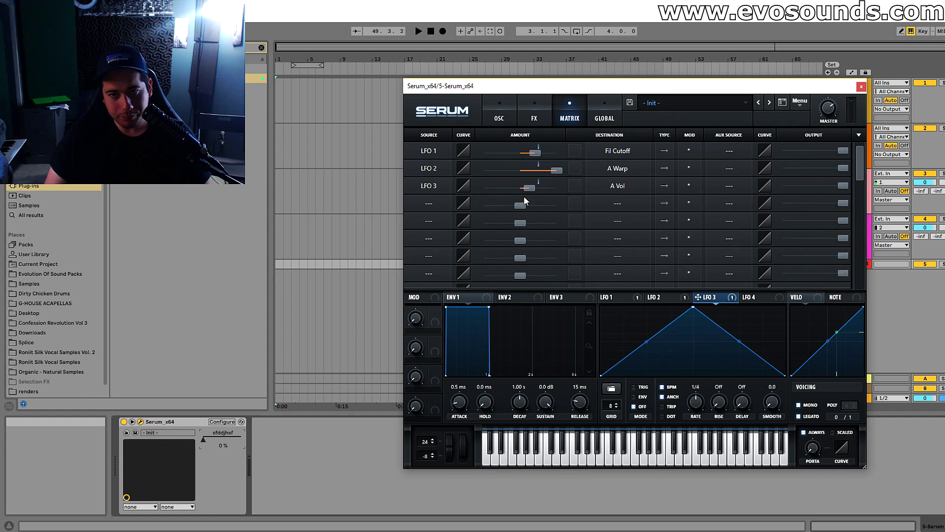
click(618, 152)
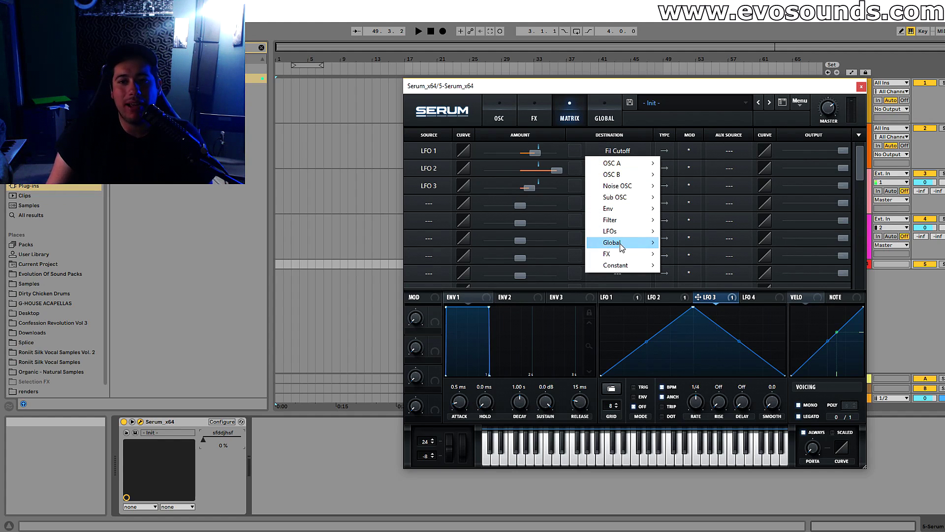
mouse_move(620, 243)
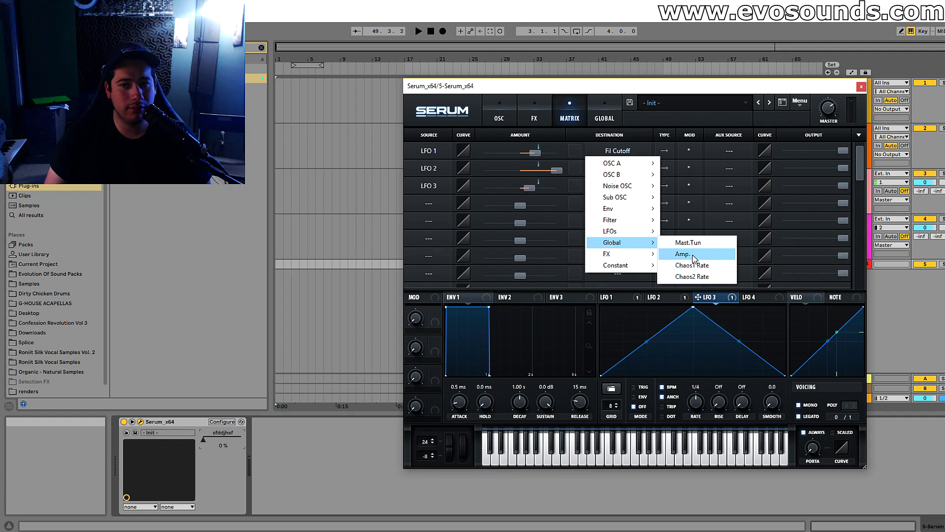
click(542, 84)
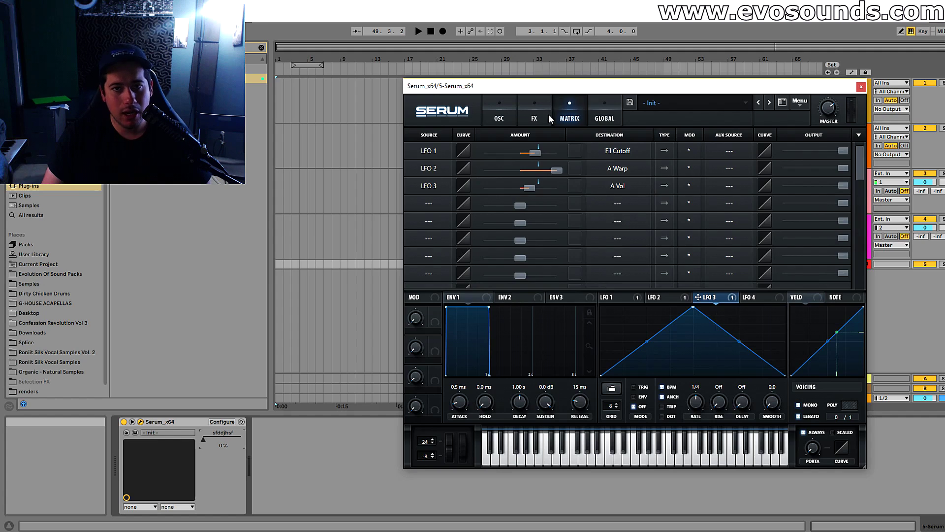
Step: View the Global settings and LFO 4, and switch the type of LFO 1's filter cutoff routing to bidirectional
click(605, 114)
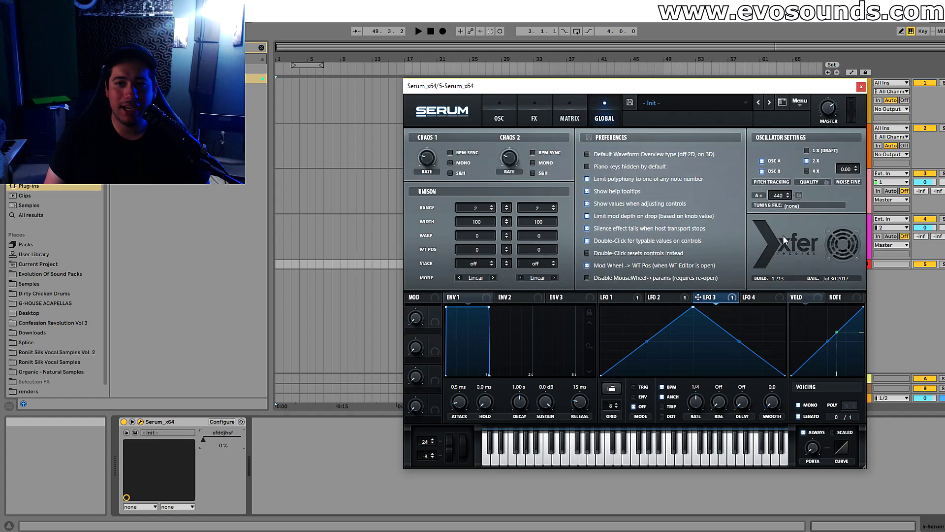
click(758, 297)
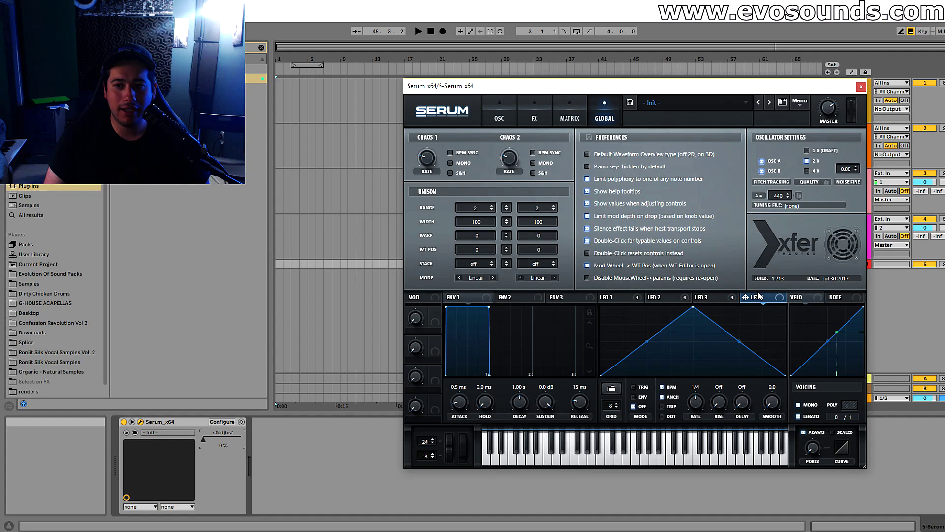
click(570, 118)
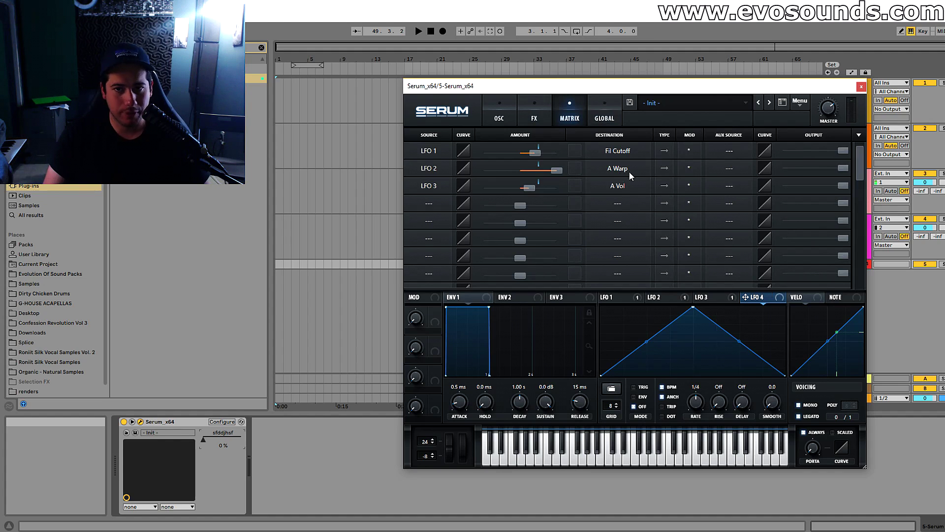
click(665, 151)
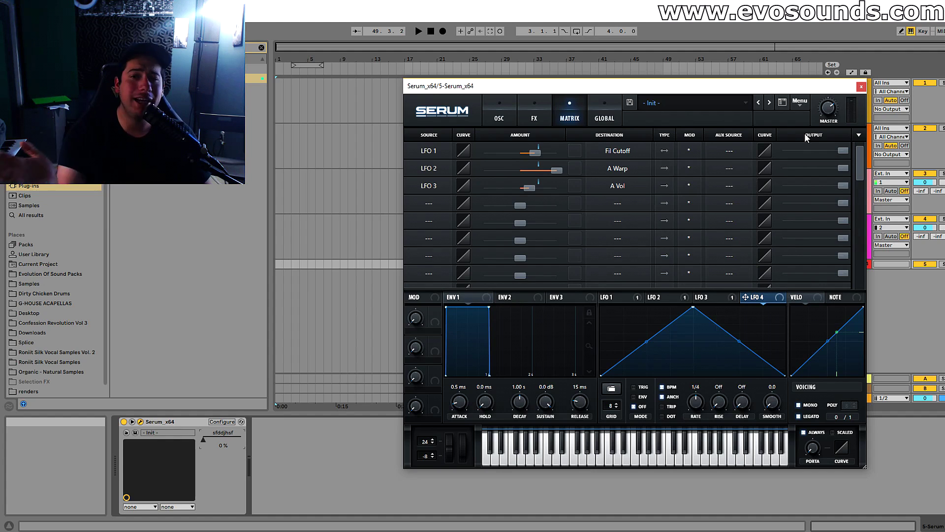
Step: Assign LFO 4 to the filter cutoff as well and check the cutoff's assigned modulators
click(499, 116)
drag(792, 248, 771, 255)
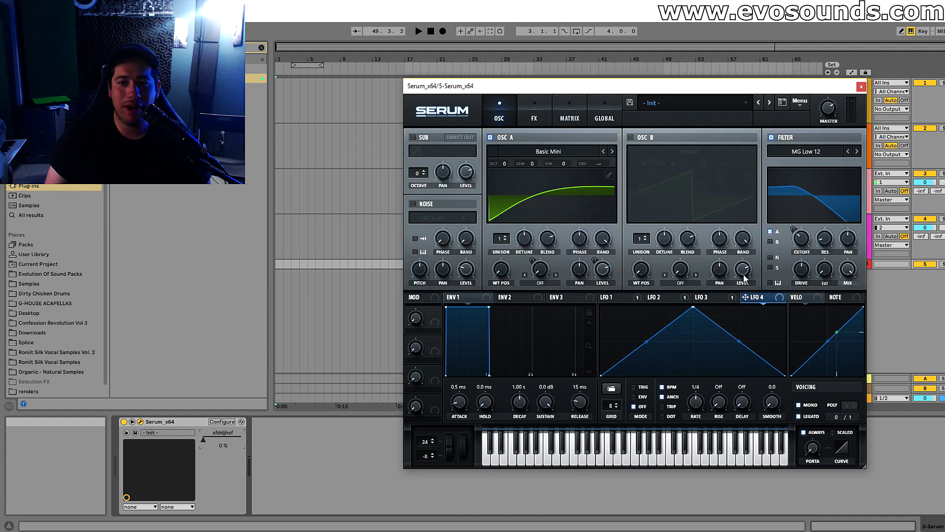
drag(760, 304, 802, 241)
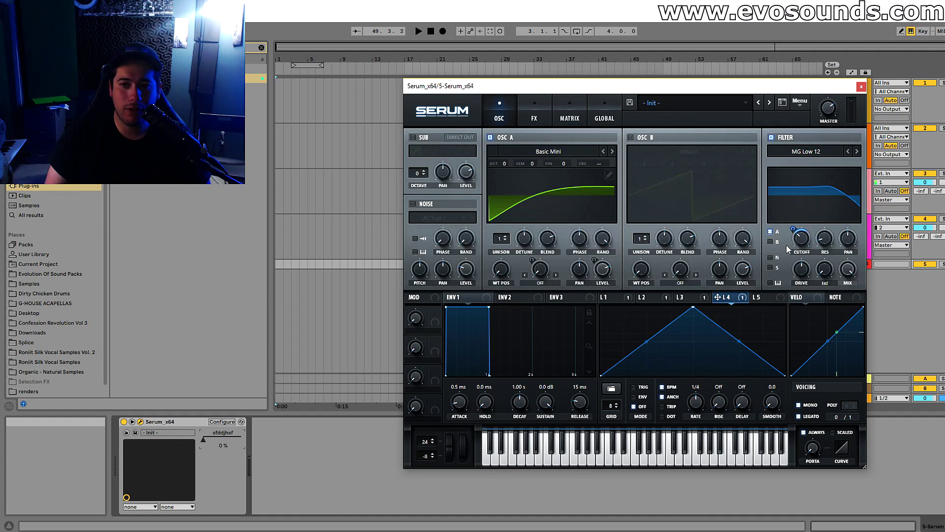
mouse_move(791, 230)
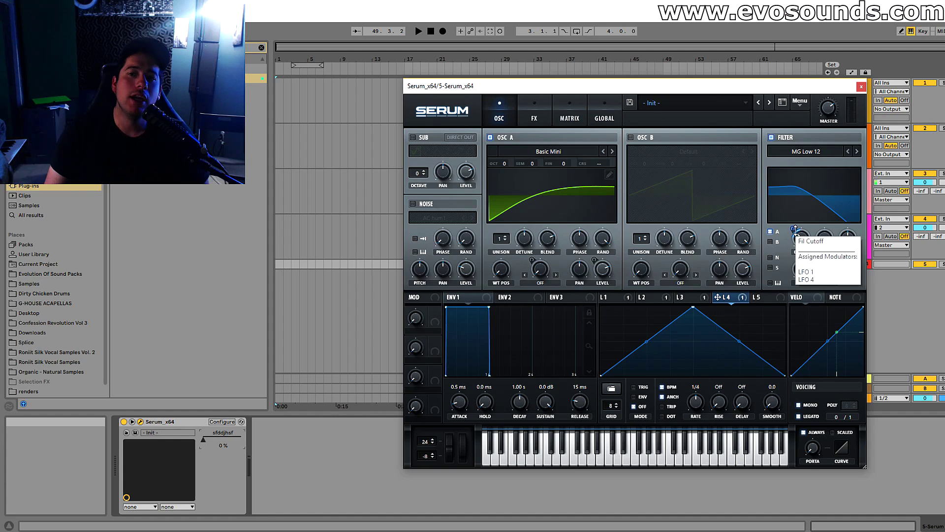
Step: Flatten LFO 4's triangle by lowering its middle point to the bottom of the graph
drag(694, 309, 693, 384)
drag(692, 349, 705, 292)
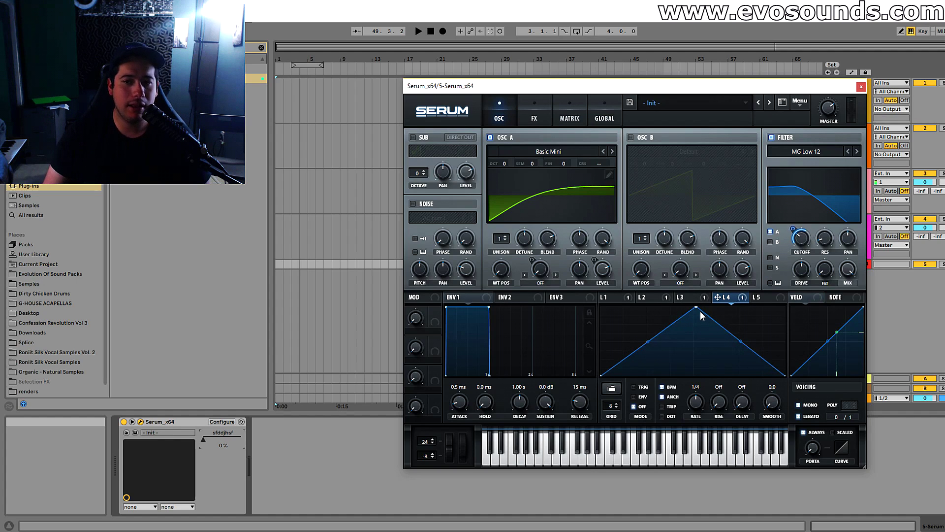
drag(705, 319, 684, 397)
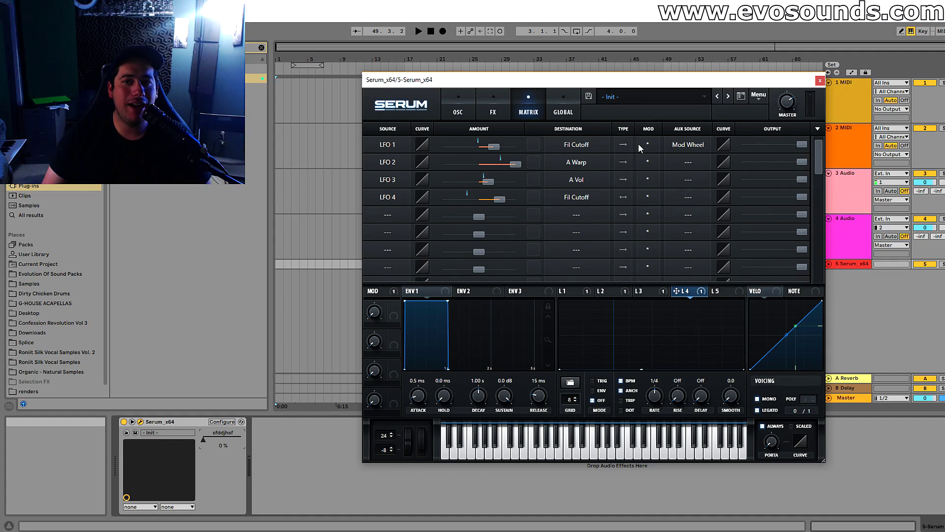
Step: Show the modulation operator of LFO 1's filter cutoff routing and choose Mod Wheel as its auxiliary source
click(648, 144)
click(661, 156)
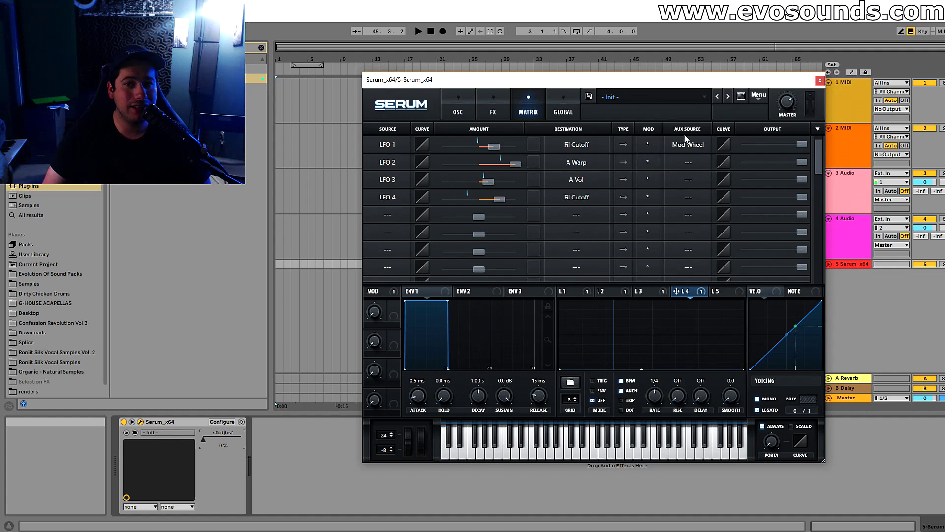
click(691, 145)
click(704, 168)
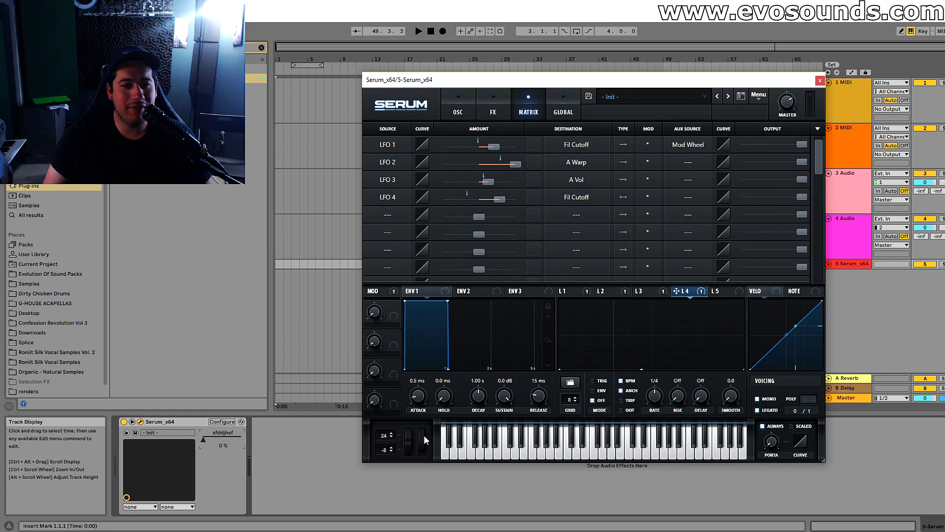
Step: Play a note, increase LFO 1's modulation amount on the filter cutoff, and move the mod wheel
key(s)
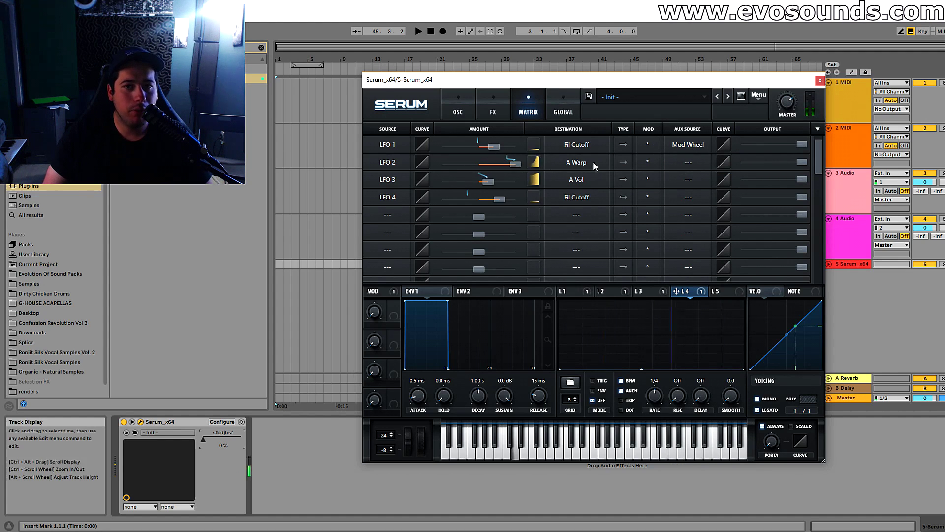
drag(497, 146, 504, 147)
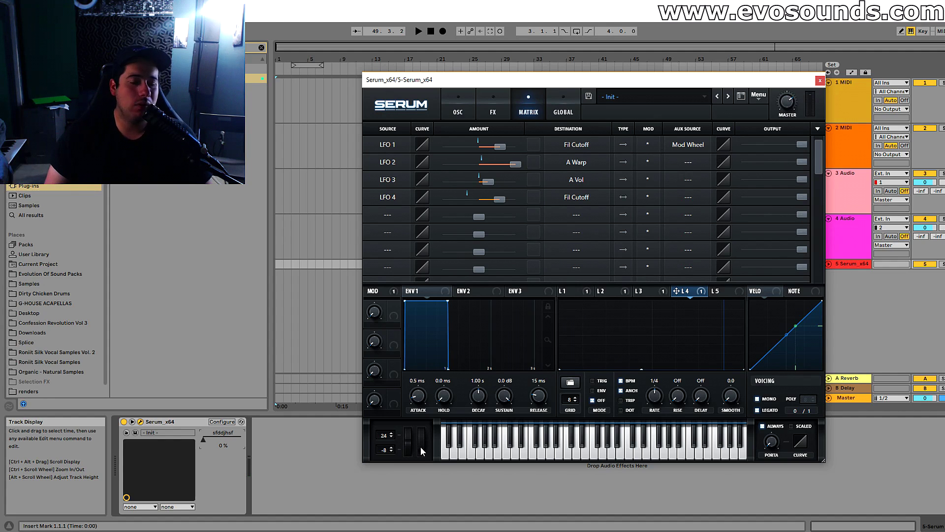
mouse_move(421, 445)
mouse_down()
mouse_move(450, 330)
mouse_move(426, 441)
mouse_up()
drag(446, 371, 438, 462)
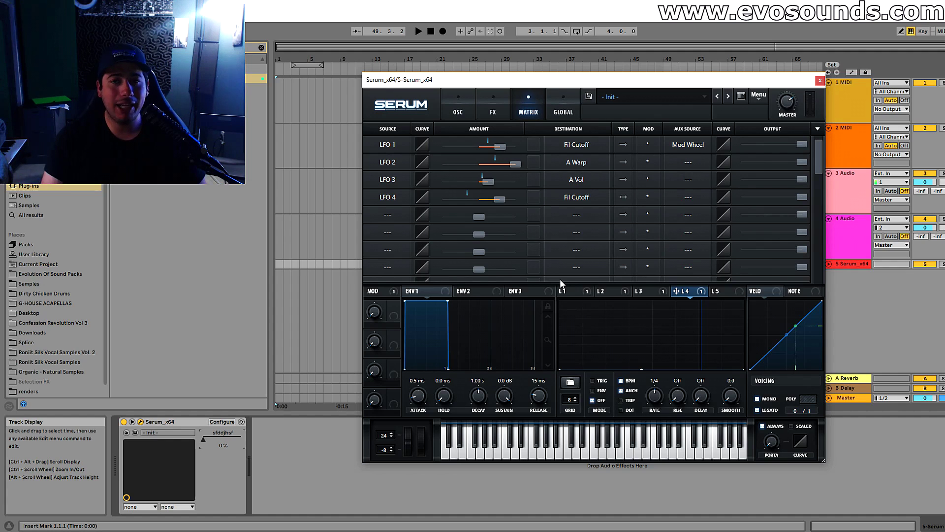
Step: Set the computer keyboard's octave to C2–D3 while playing notes, and return to the oscillator page
key(z)
key(s)
key(h)
key(k)
key(z)
key(z)
key(h)
key(k)
click(456, 107)
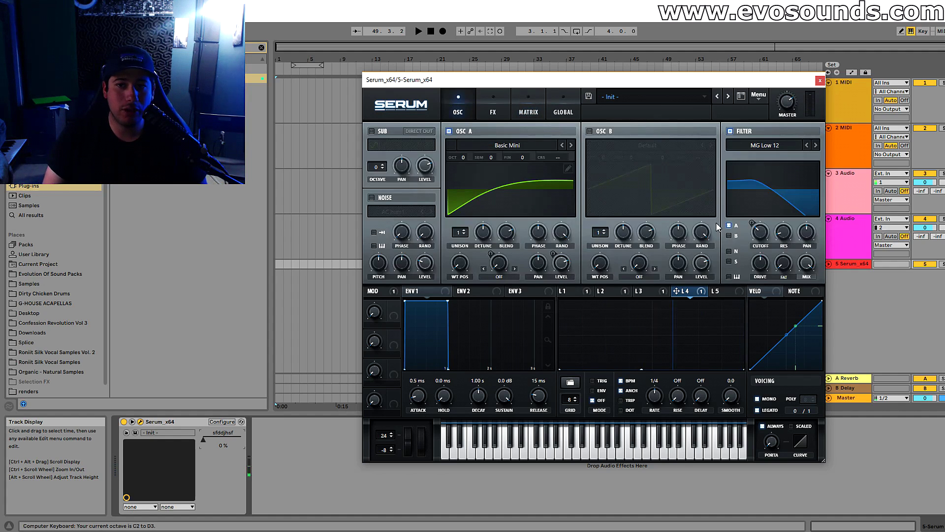
Step: Play a note pattern while moving the mod wheel to audition its control over LFO 1's filter cutoff modulation
key(s)
key(k)
key(l)
key(g)
key(f)
key(s)
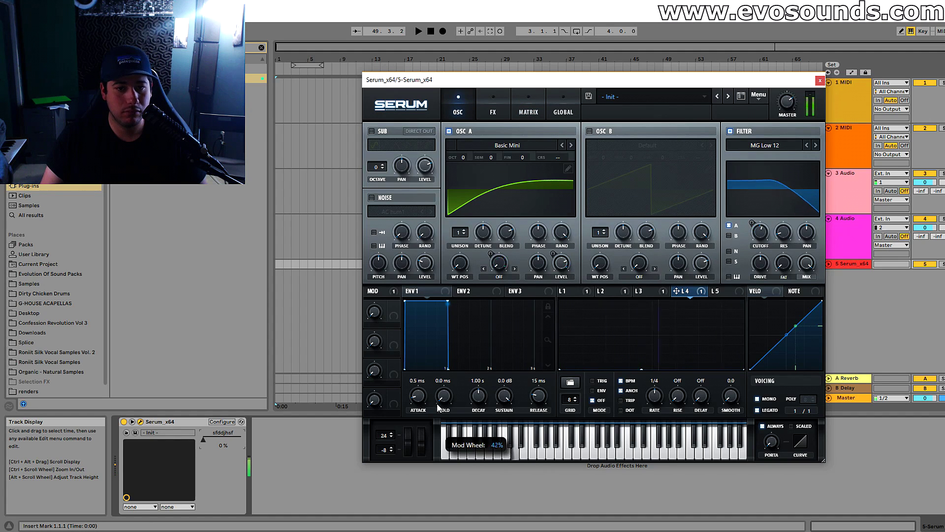
key(f)
key(g)
key(h)
key(f)
key(s)
drag(425, 444, 422, 438)
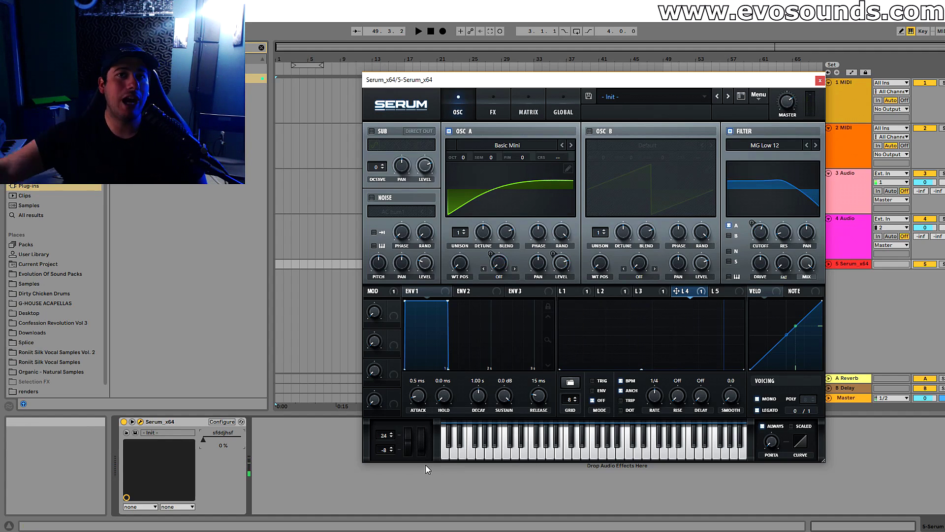
Step: Select LFO 1 and clear the auxiliary source of its filter cutoff routing in the modulation matrix
click(567, 291)
click(493, 113)
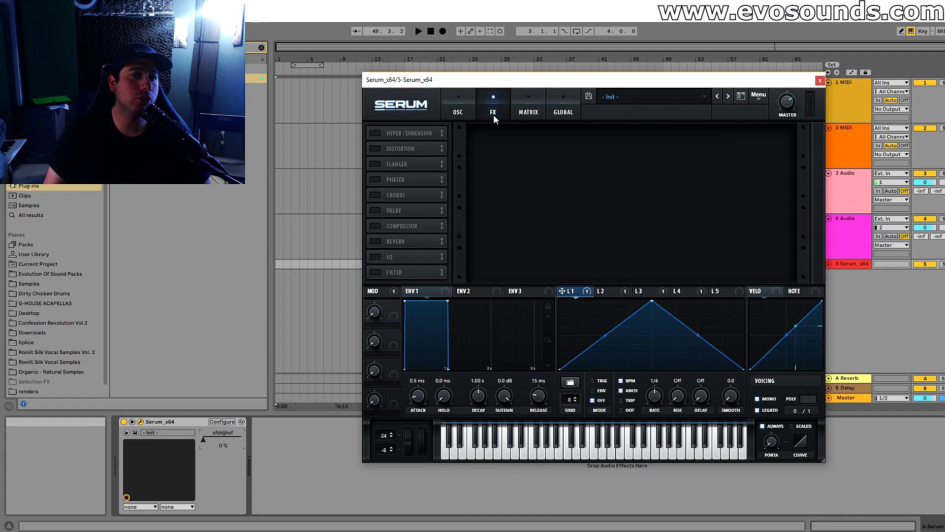
click(534, 103)
click(688, 162)
click(689, 158)
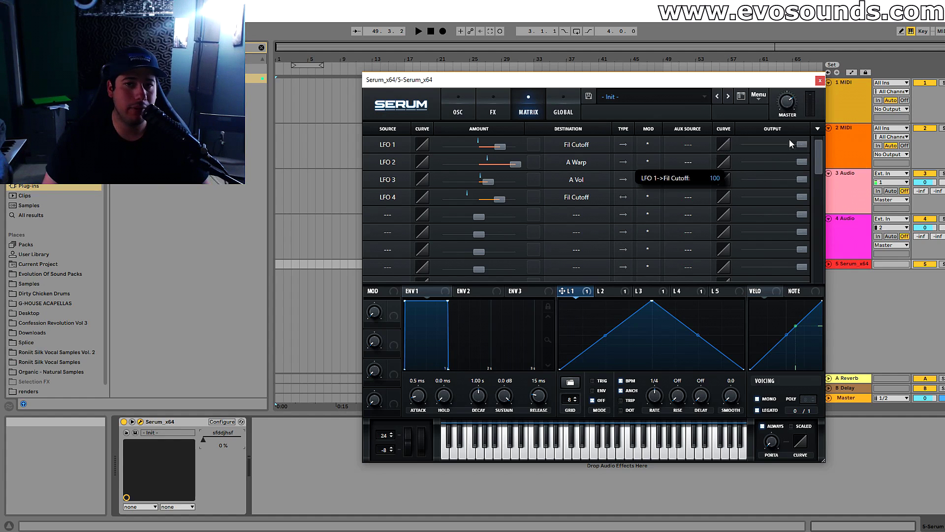
Step: Initialize the preset and check the default oscillator page
click(485, 108)
click(458, 113)
click(526, 105)
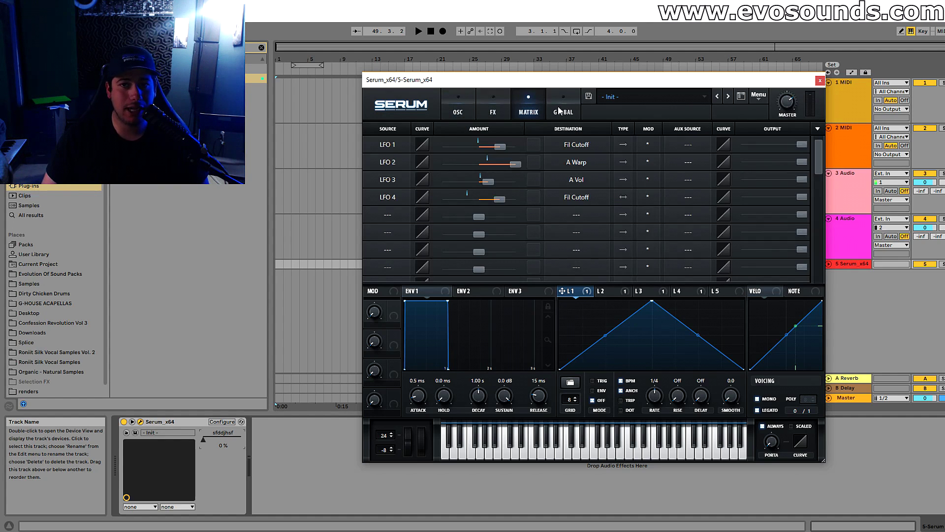
click(753, 98)
click(780, 148)
click(458, 106)
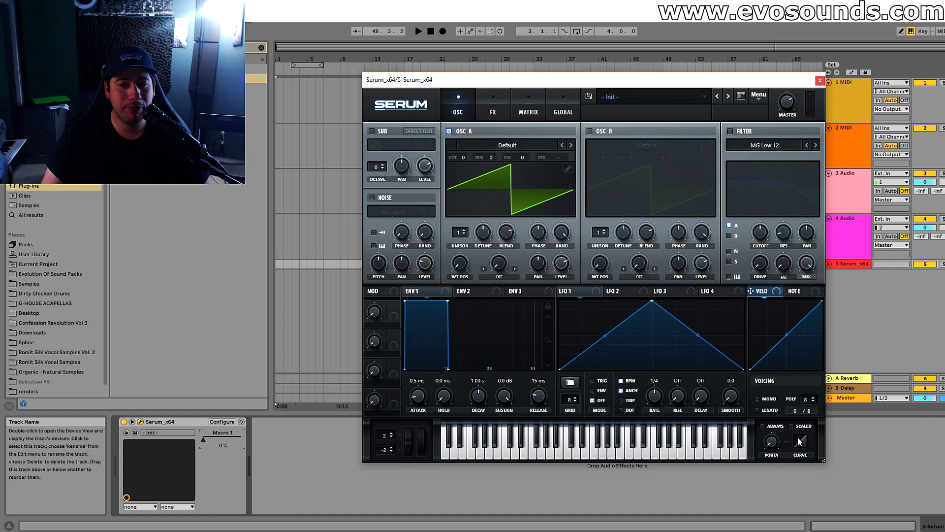
Step: Look through the cleared modulation matrix, the Global settings, and the effects page
click(528, 108)
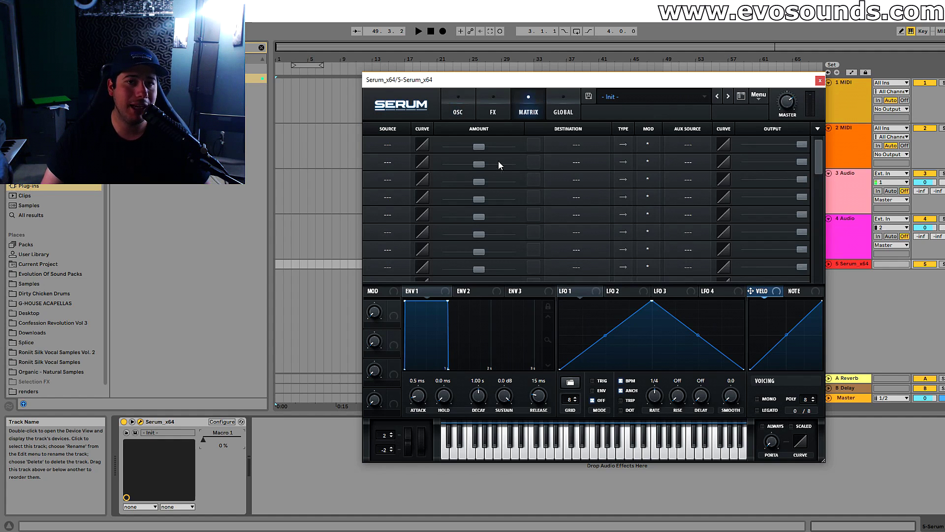
click(564, 112)
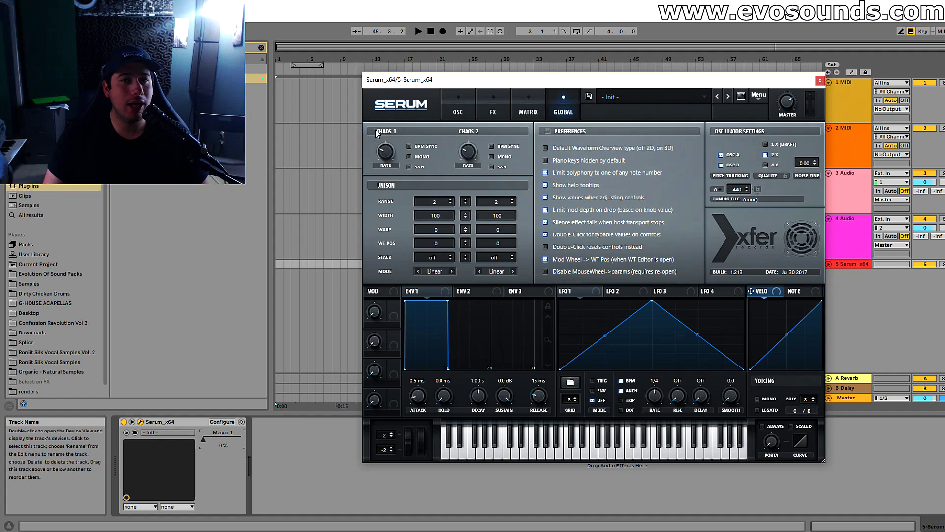
click(526, 108)
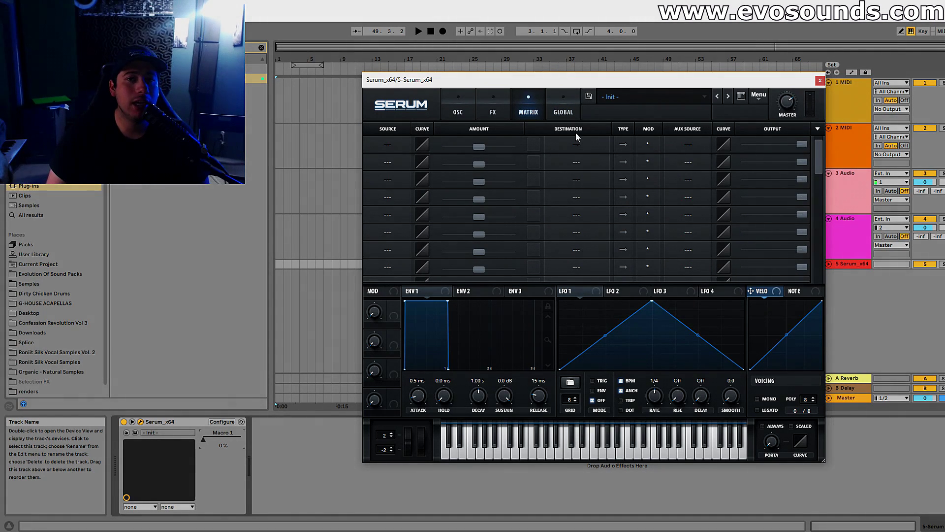
click(571, 112)
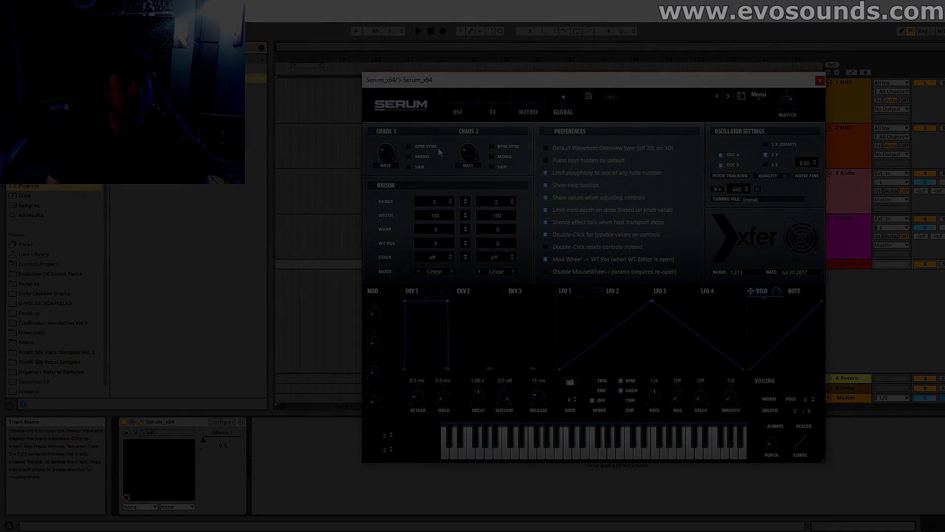
click(516, 113)
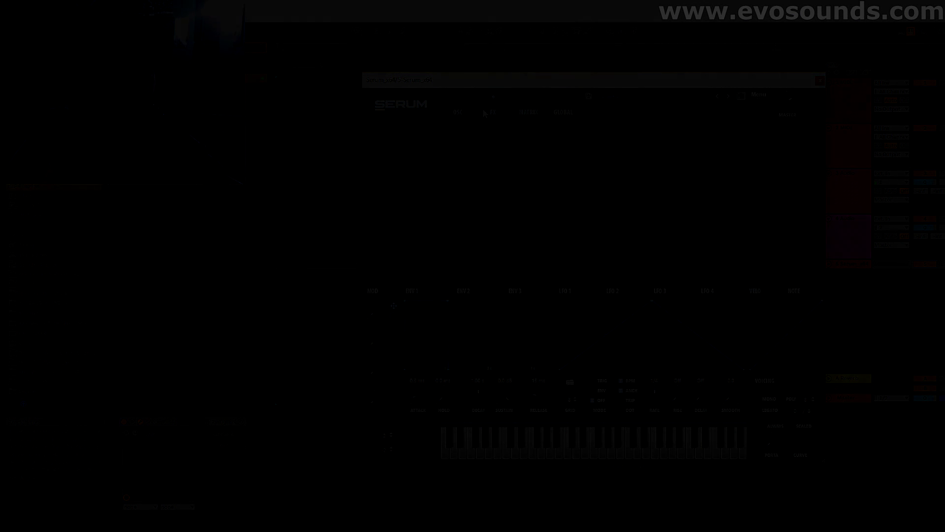